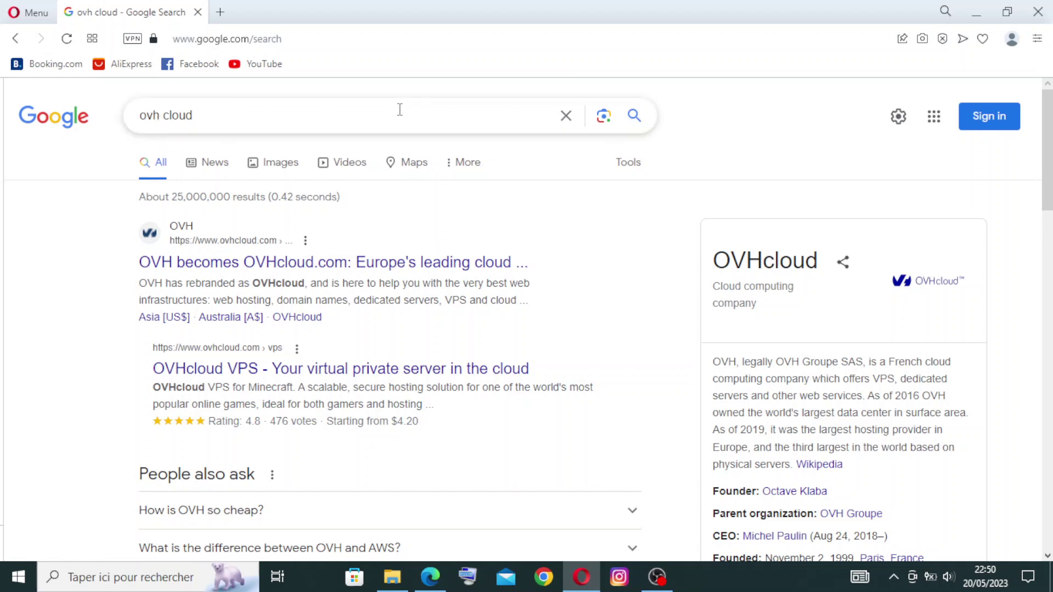
pyautogui.scroll(-1, 400, 118)
pyautogui.scroll(-2, 400, 118)
pyautogui.scroll(-3, 411, 174)
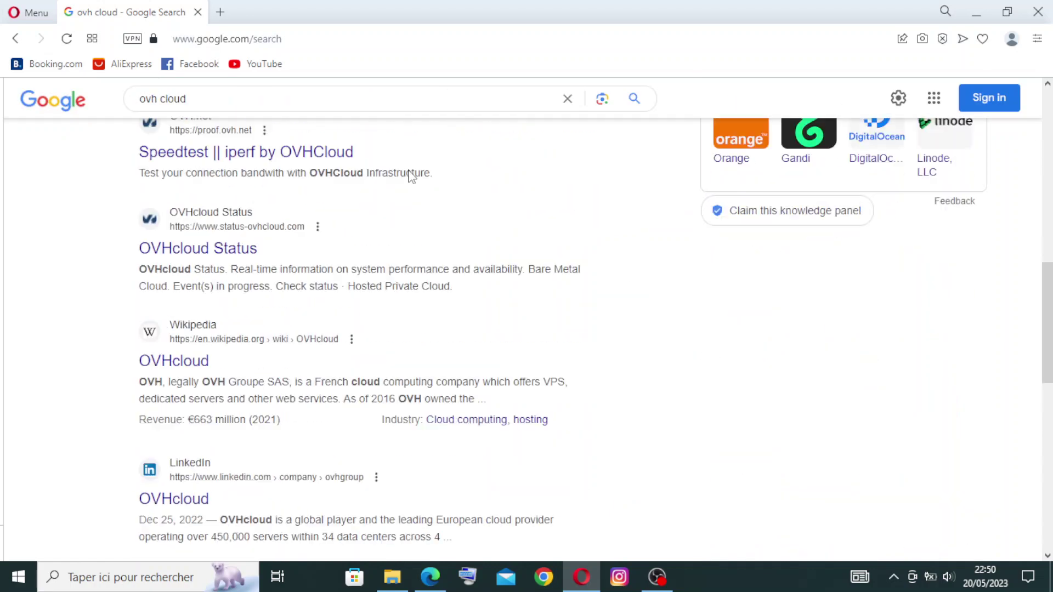
pyautogui.scroll(-2, 412, 174)
pyautogui.scroll(-3, 212, 228)
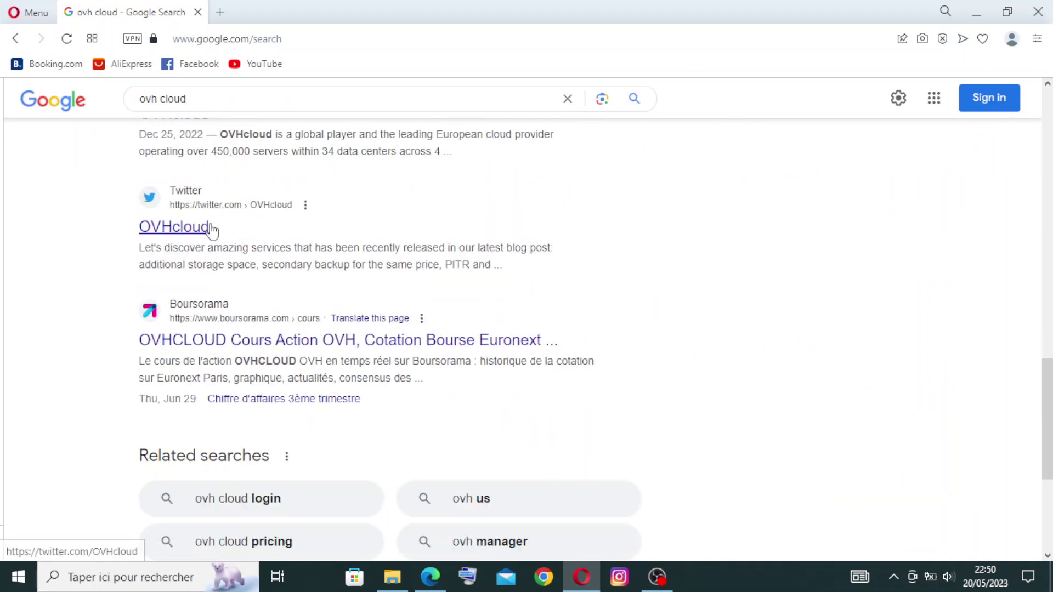
pyautogui.scroll(-3, 252, 238)
pyautogui.scroll(5, 252, 238)
pyautogui.scroll(3, 246, 239)
pyautogui.scroll(3, 247, 237)
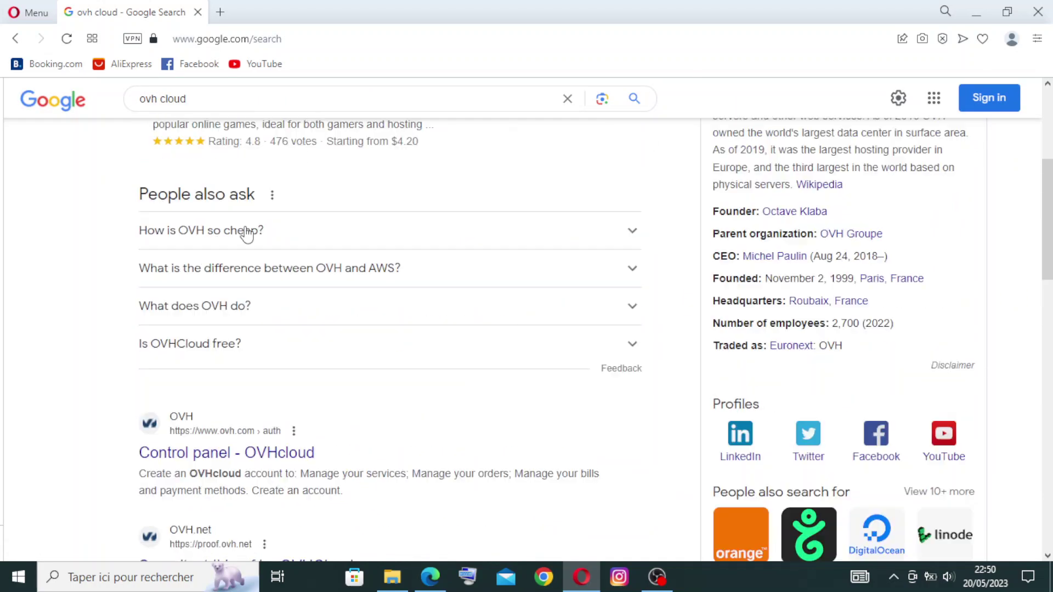
pyautogui.scroll(1, 242, 235)
pyautogui.scroll(3, 351, 338)
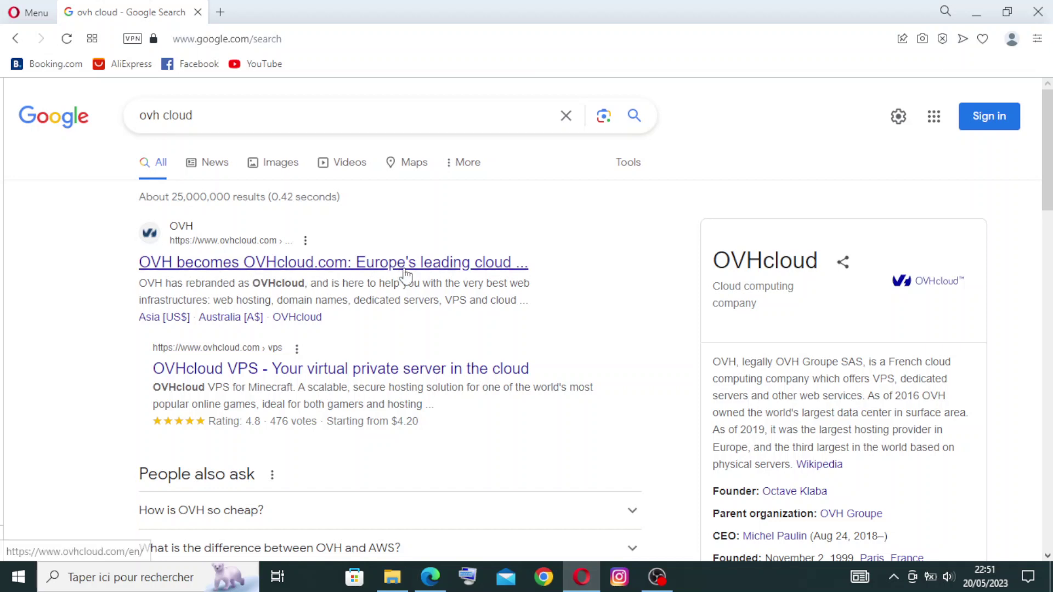
# Open the OVHcloud website and accept the cookie notice.
pyautogui.click(192, 270)
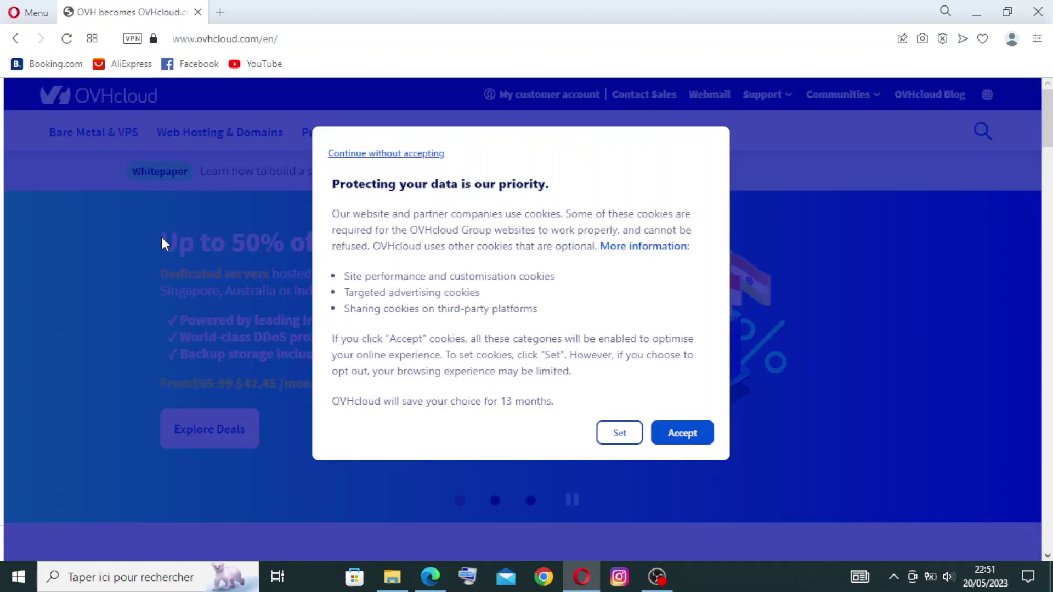
pyautogui.click(690, 434)
pyautogui.scroll(-5, 513, 226)
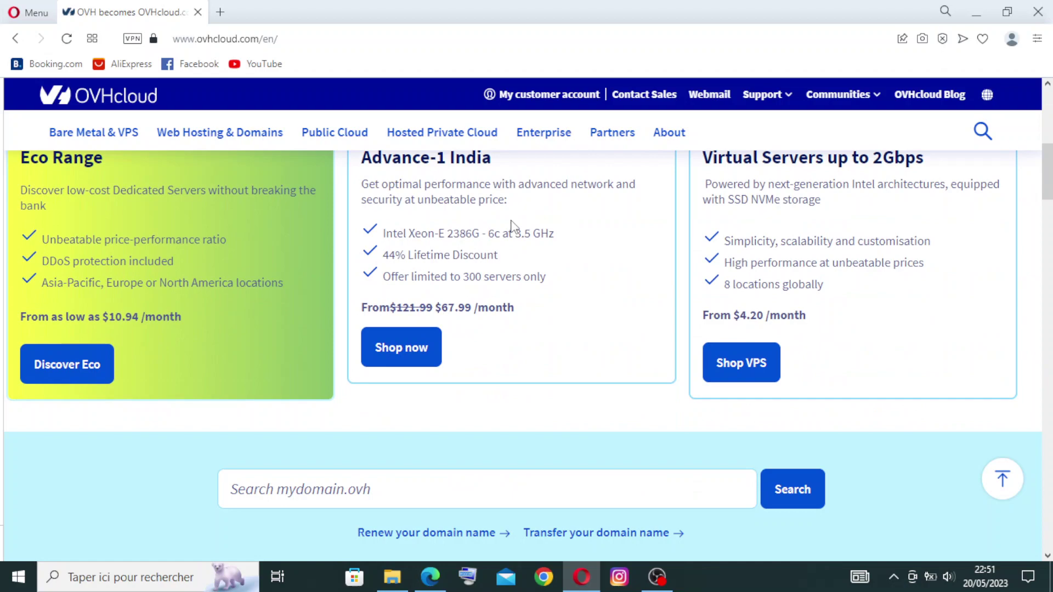
pyautogui.scroll(-4, 512, 225)
pyautogui.scroll(-2, 513, 222)
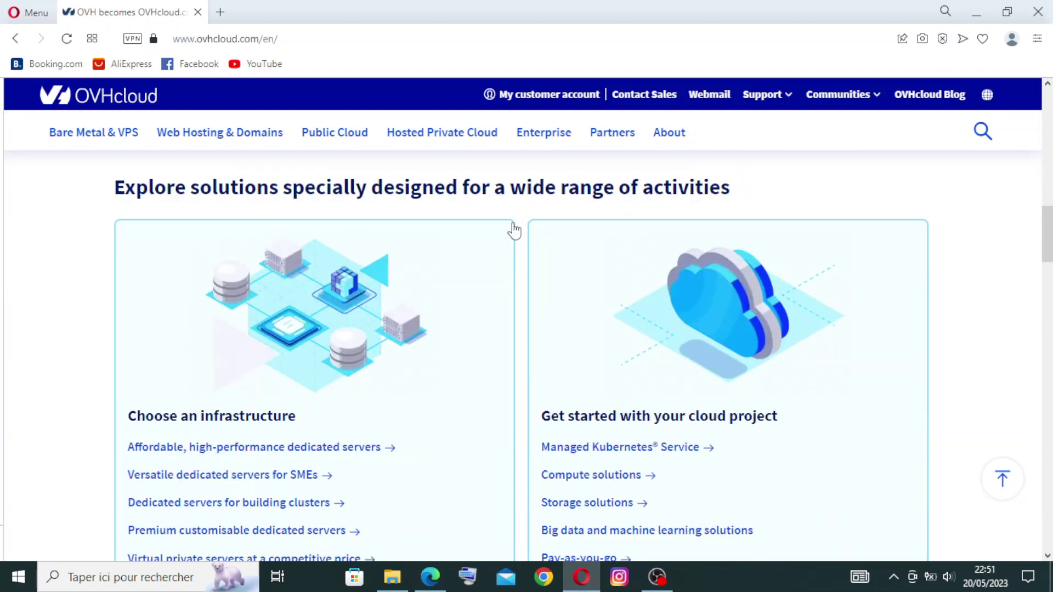
pyautogui.scroll(-4, 513, 230)
pyautogui.scroll(-1, 564, 236)
pyautogui.scroll(-2, 829, 245)
pyautogui.scroll(-2, 978, 287)
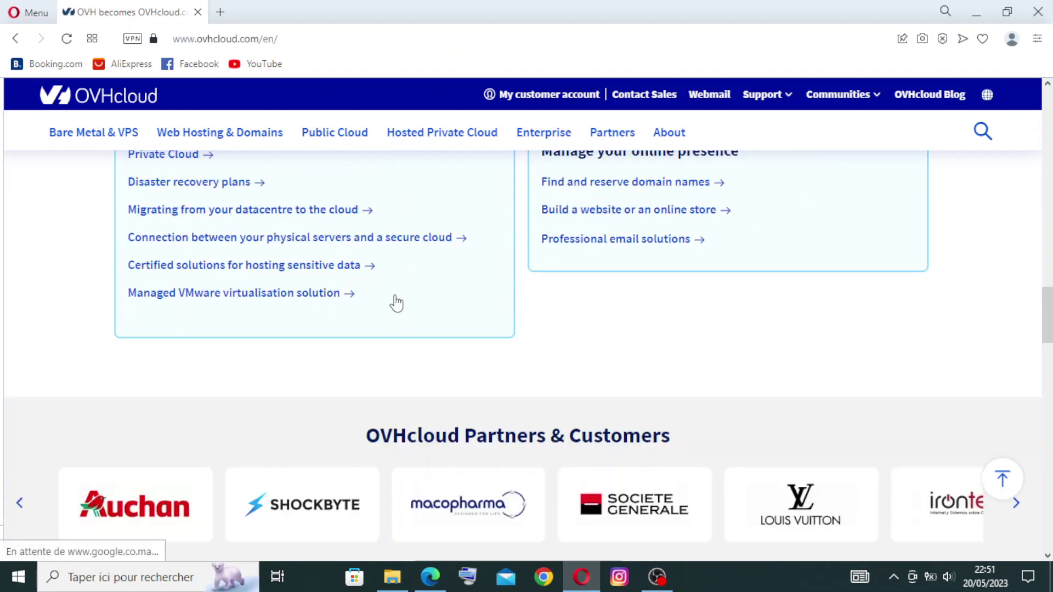
pyautogui.scroll(-1, 394, 292)
pyautogui.scroll(-2, 392, 287)
pyautogui.scroll(-1, 395, 287)
pyautogui.scroll(-3, 436, 317)
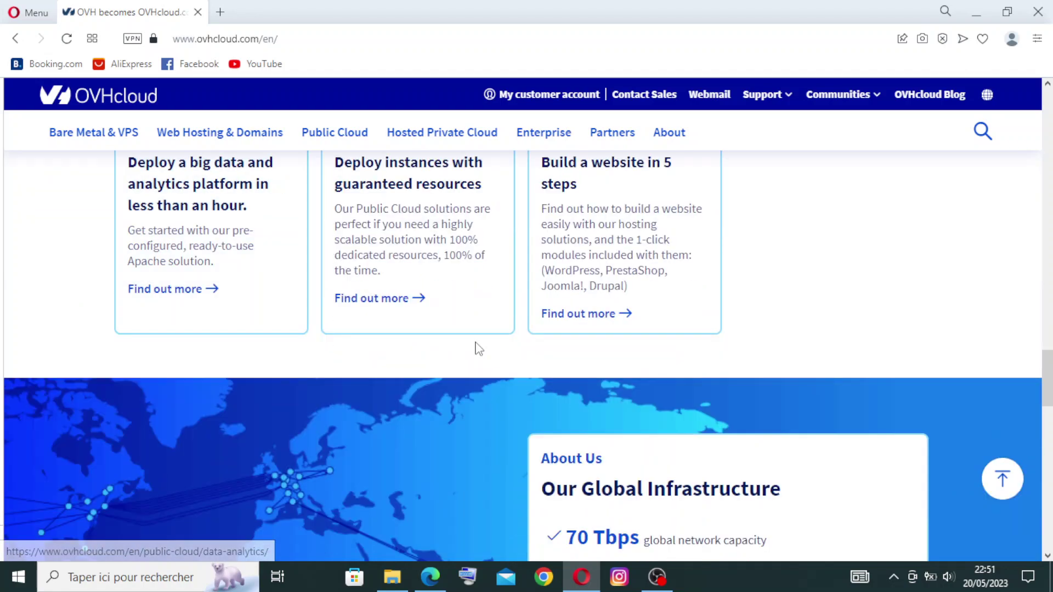
pyautogui.scroll(-2, 548, 337)
pyautogui.scroll(-2, 607, 343)
pyautogui.scroll(1, 650, 321)
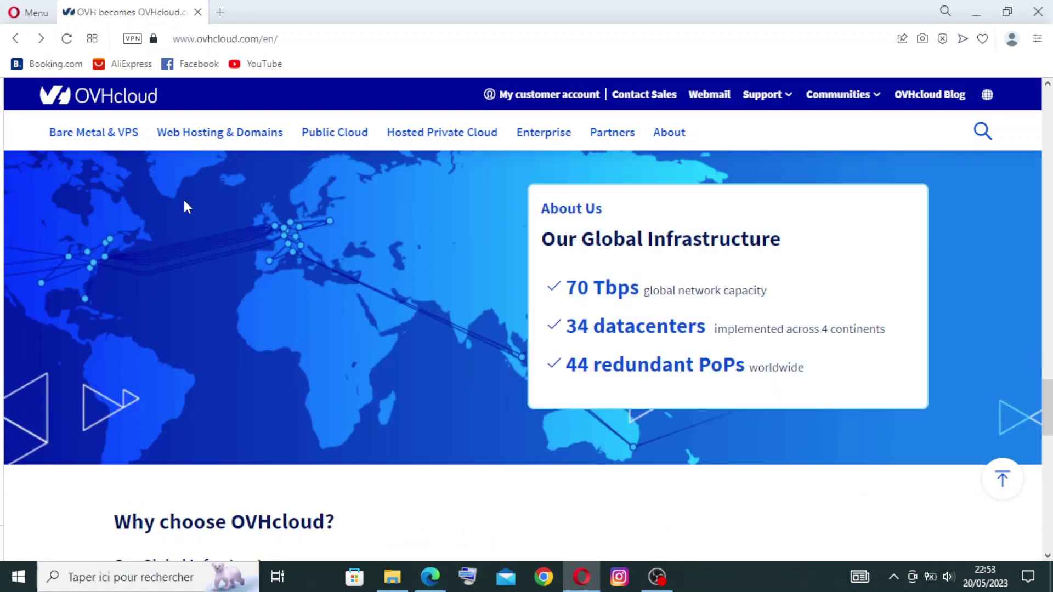
pyautogui.scroll(3, 252, 301)
pyautogui.scroll(3, 219, 270)
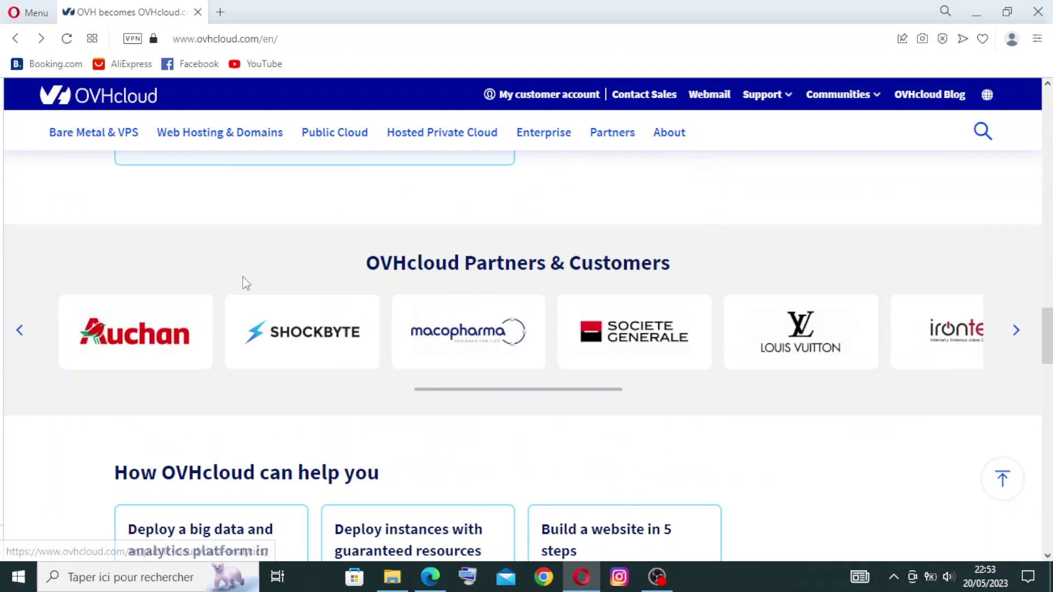
pyautogui.scroll(3, 242, 283)
pyautogui.scroll(3, 242, 277)
pyautogui.scroll(3, 223, 243)
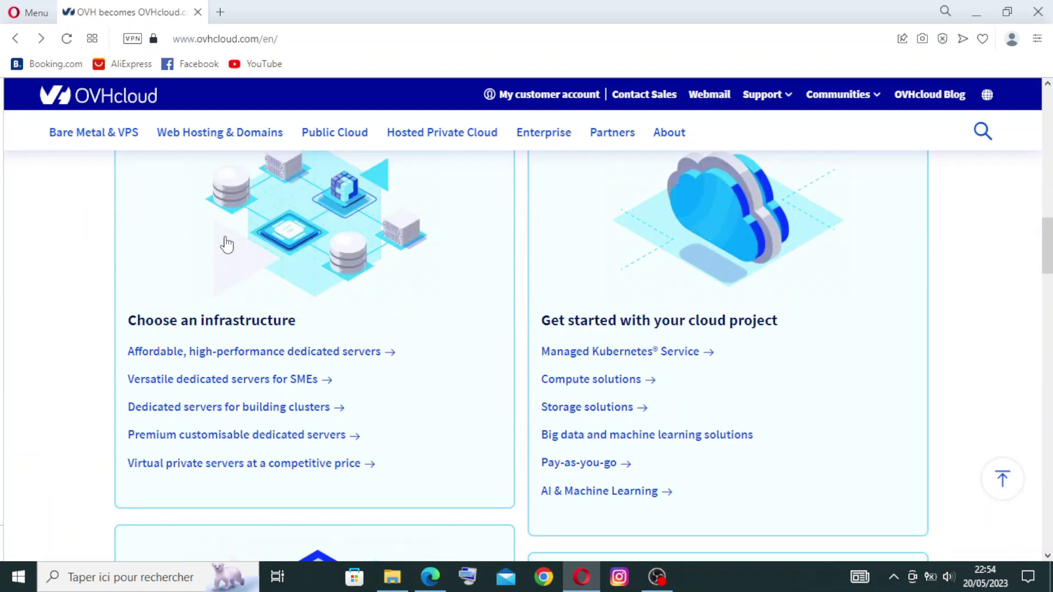
pyautogui.scroll(3, 251, 254)
pyautogui.scroll(1, 254, 256)
pyautogui.scroll(3, 254, 255)
pyautogui.scroll(3, 254, 262)
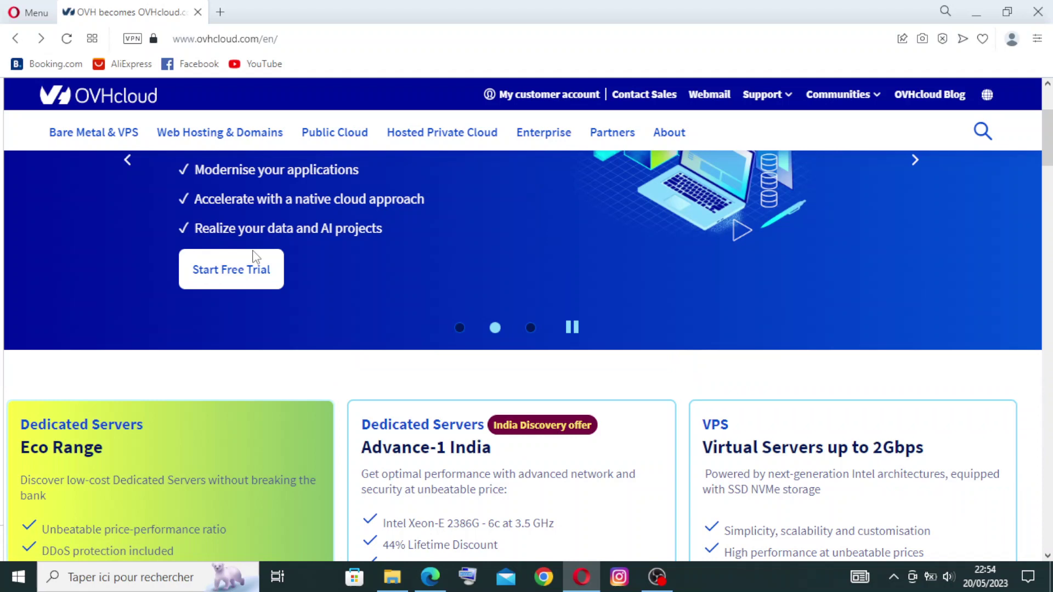
pyautogui.scroll(2, 254, 259)
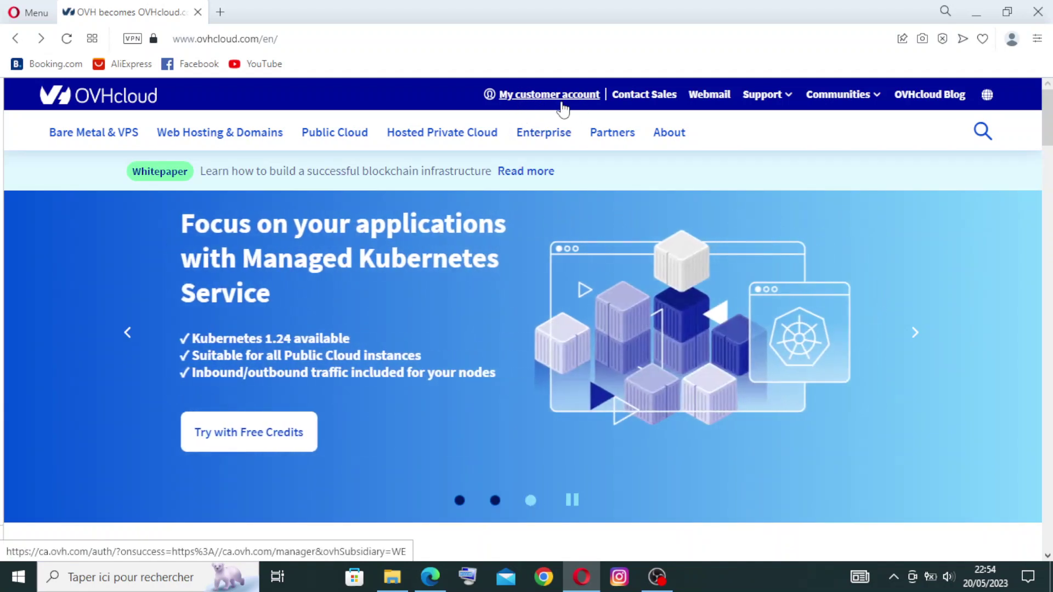
# Go to the customer account page and fill first name, last name, email and password.
pyautogui.click(554, 103)
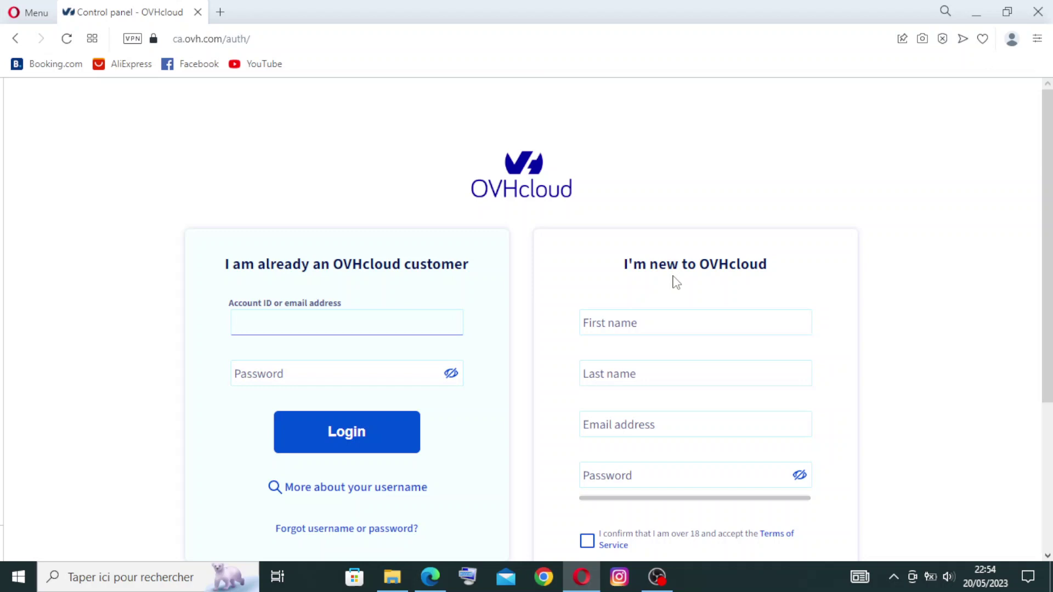
pyautogui.scroll(-1, 750, 256)
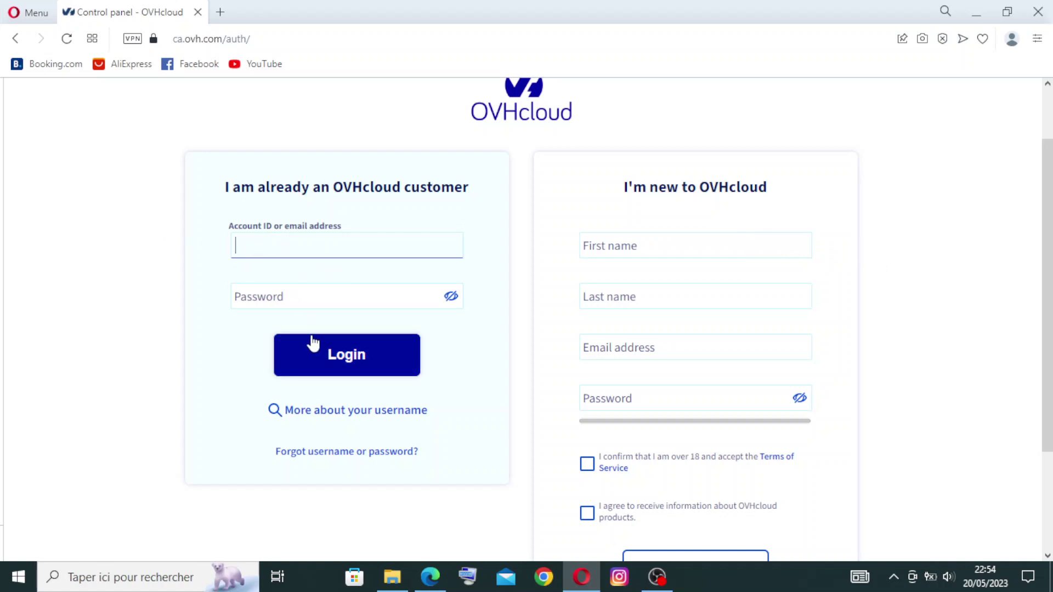
pyautogui.scroll(-1, 249, 285)
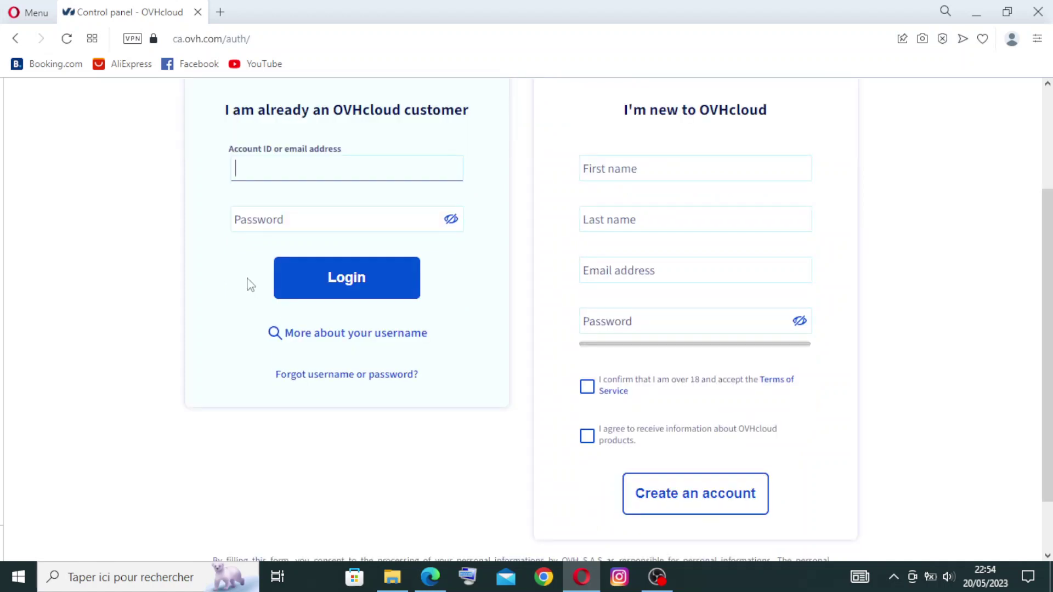
pyautogui.click(698, 163)
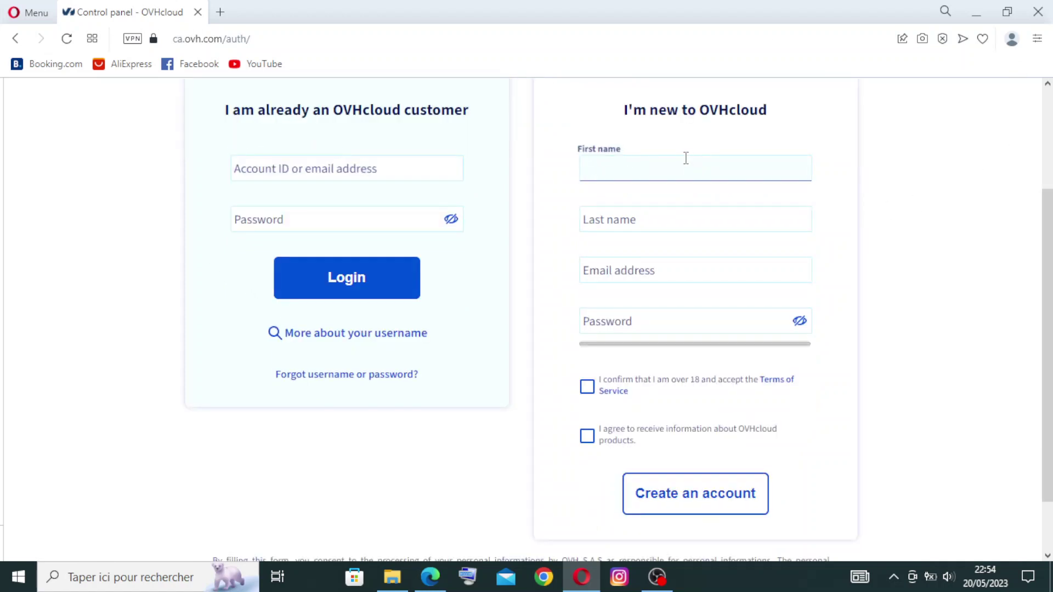
pyautogui.write('sou')
pyautogui.write('zan')
pyautogui.click(705, 226)
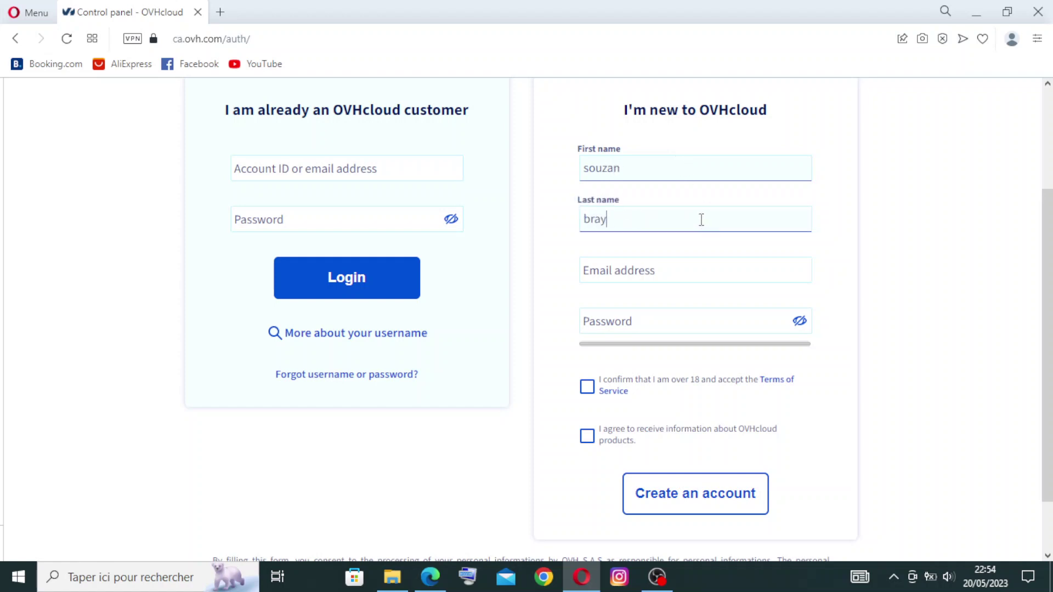
pyautogui.click(683, 266)
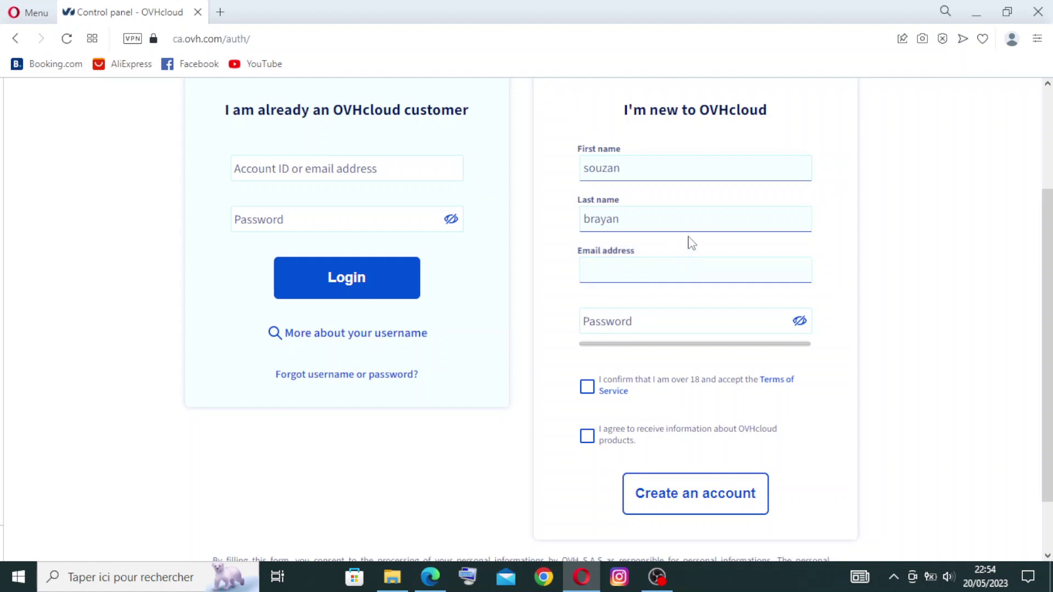
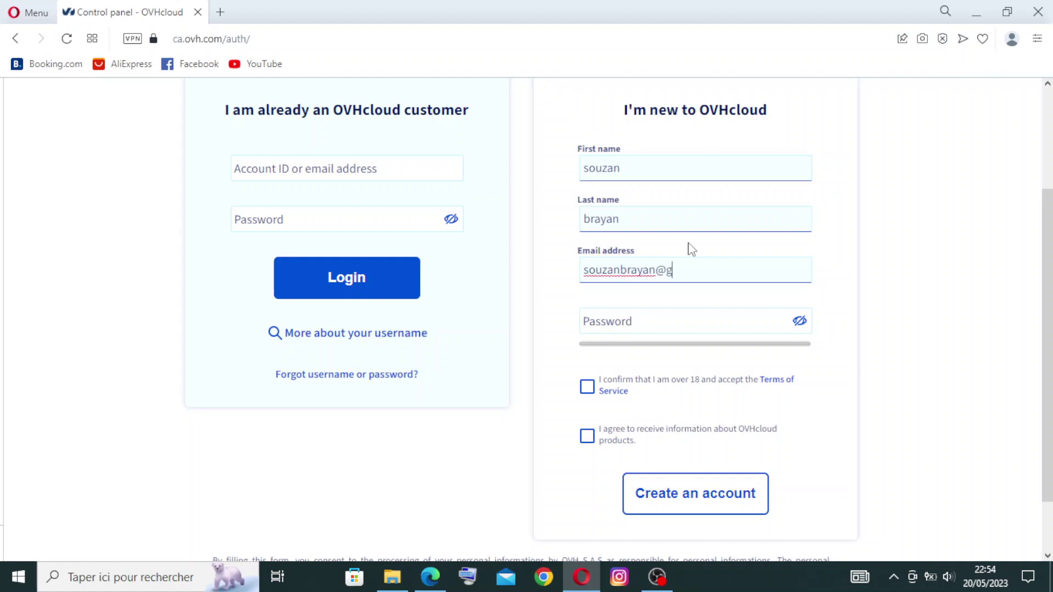
pyautogui.click(662, 329)
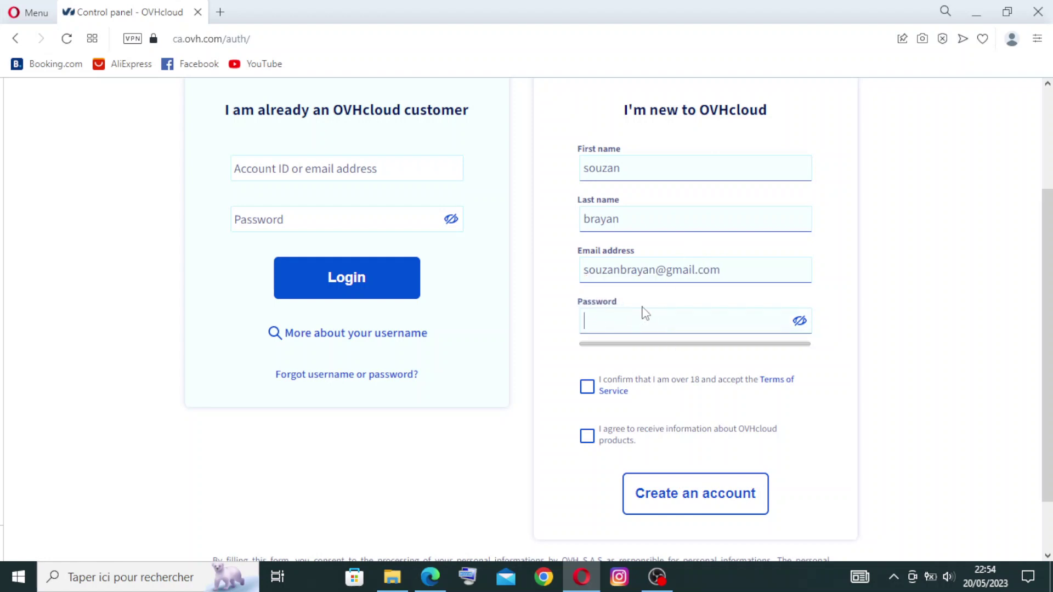
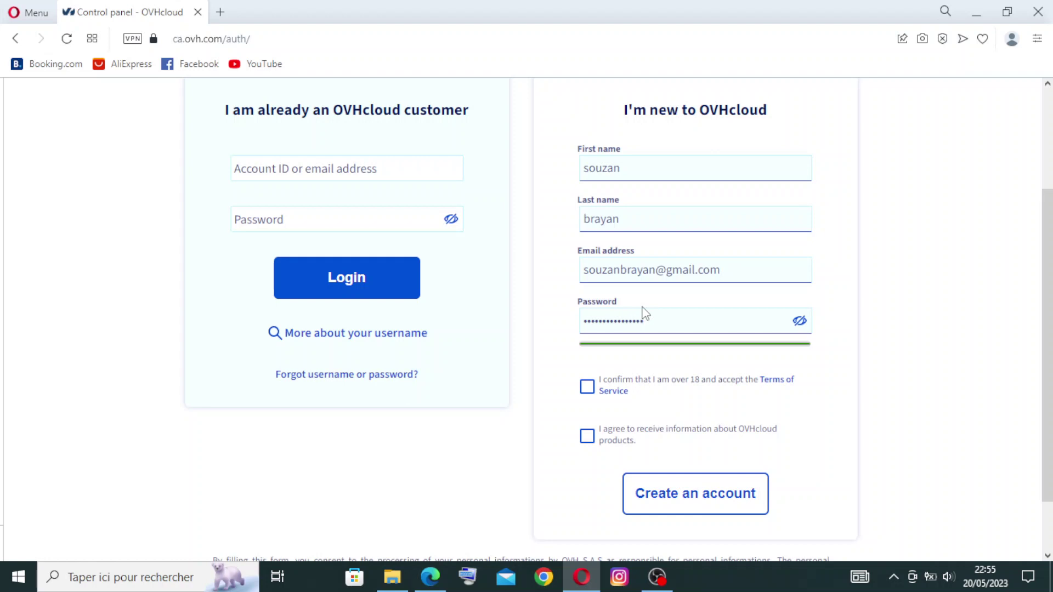
# Accept the terms of service (over 18) and opt in to OVHcloud product information.
pyautogui.click(587, 388)
pyautogui.click(588, 438)
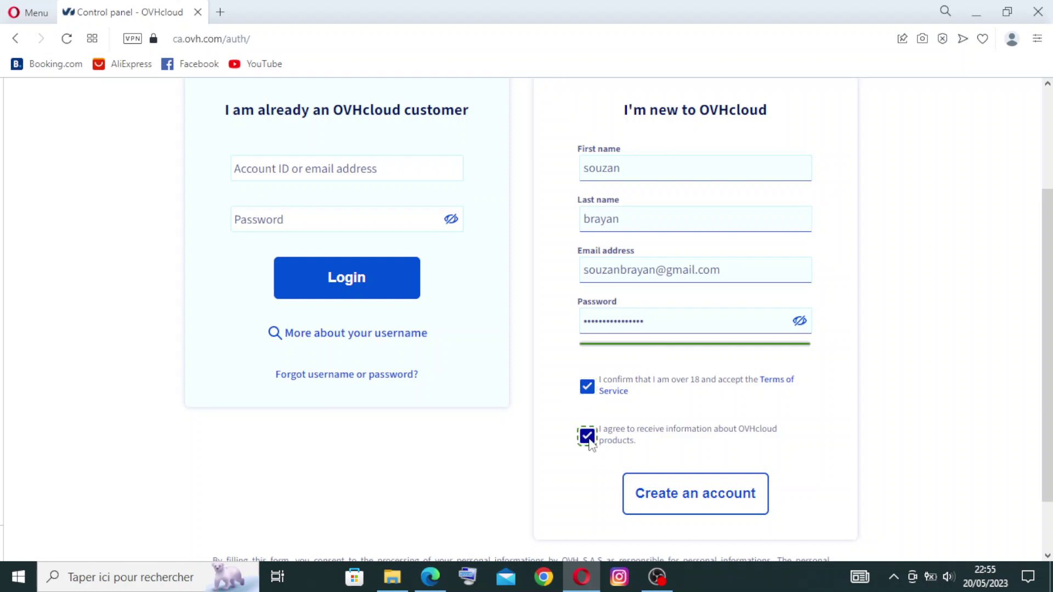
pyautogui.scroll(-1, 698, 503)
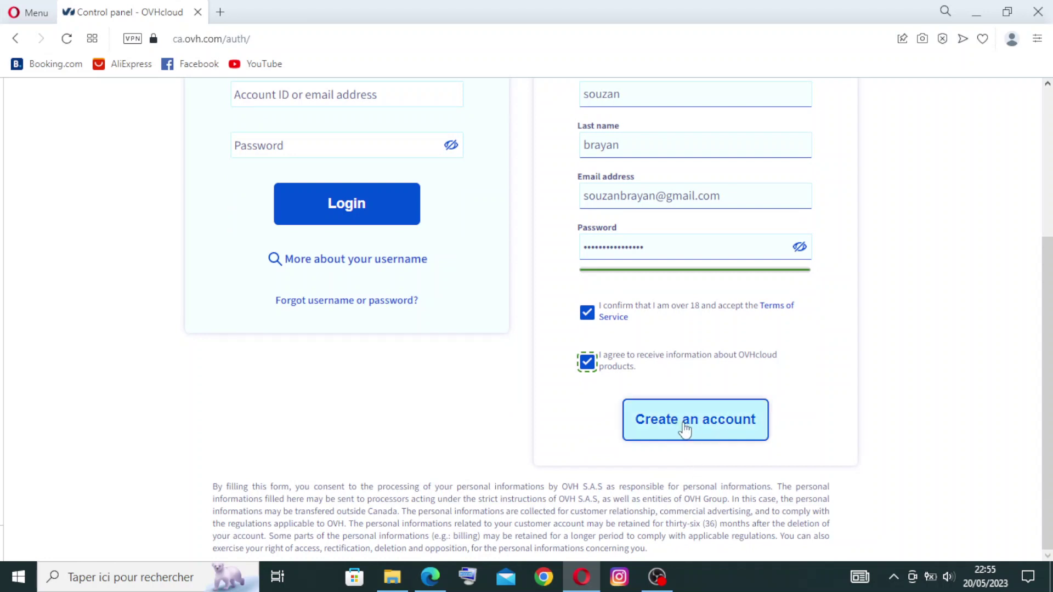
# Create the account with the entered details, reaching the validation-code page.
pyautogui.click(690, 434)
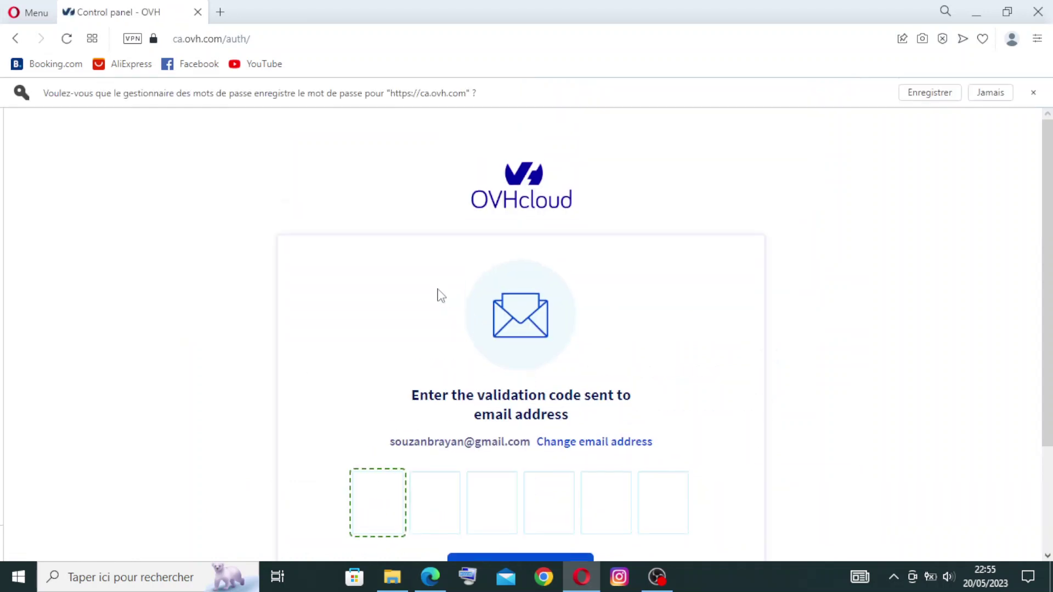
pyautogui.scroll(-2, 438, 295)
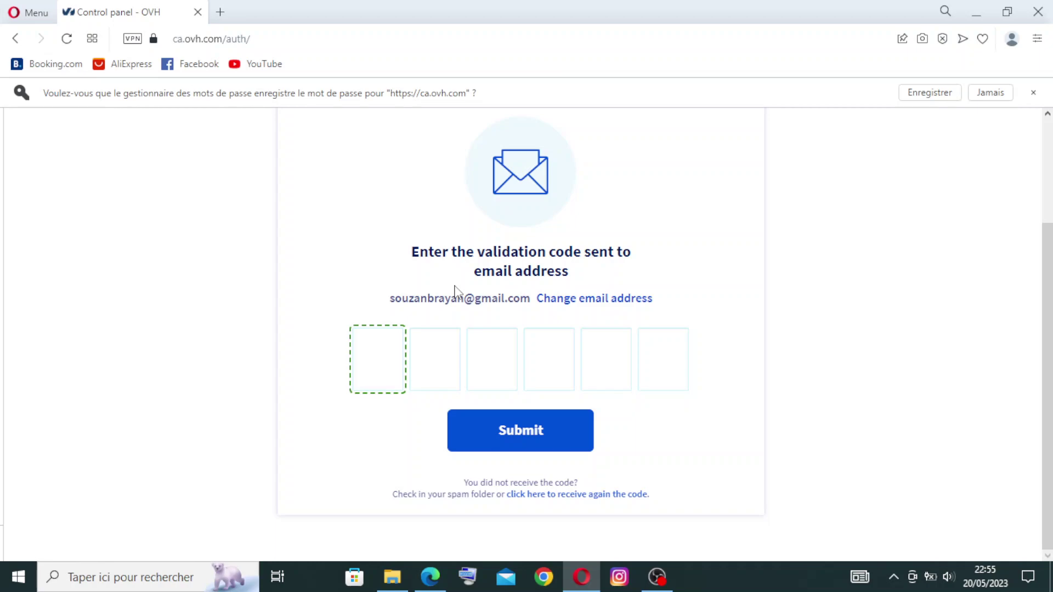
pyautogui.hotkey('ctrl', 'f')
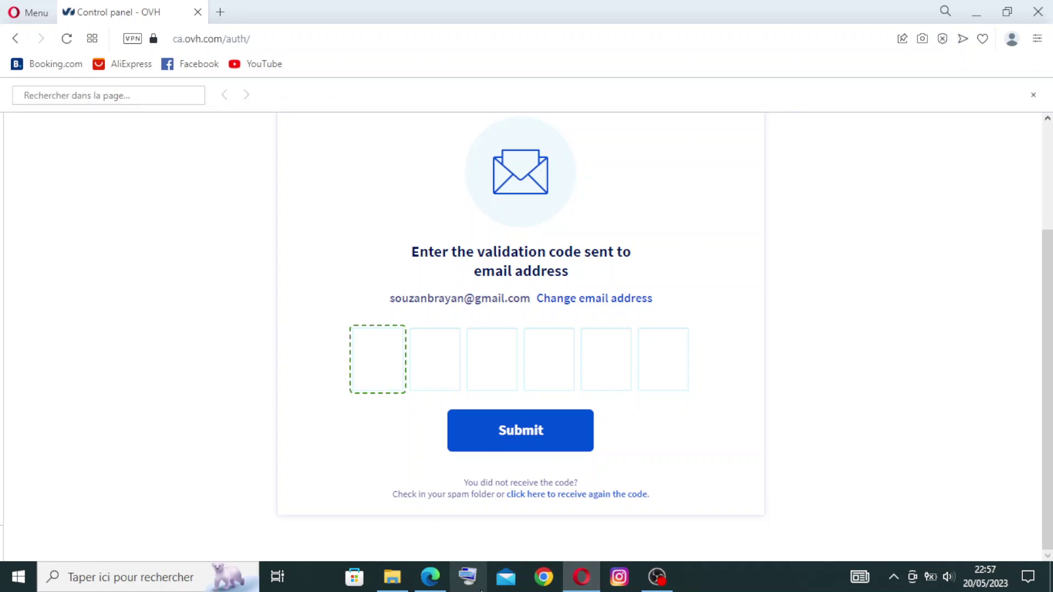
# Read the validation code in the Gmail confirmation email and return to the OVHcloud code page.
pyautogui.click(430, 577)
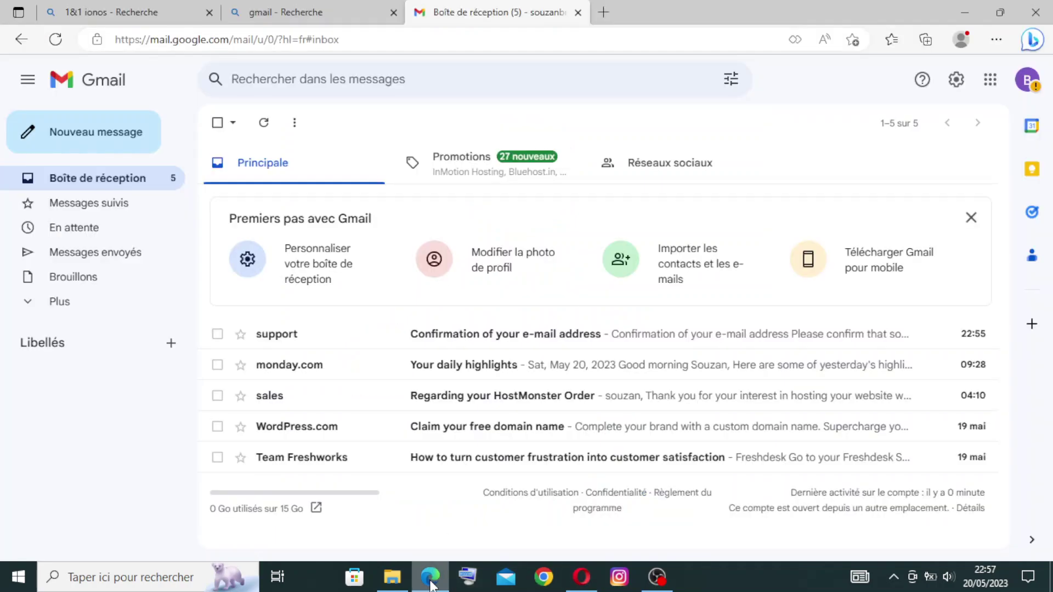
pyautogui.click(305, 335)
pyautogui.scroll(-2, 352, 306)
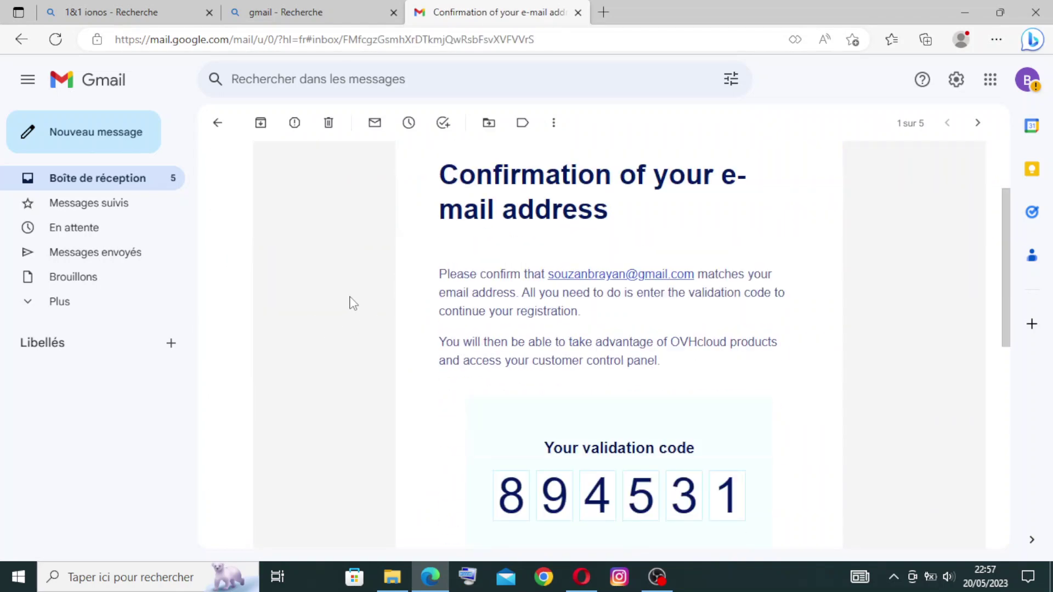
pyautogui.scroll(-2, 352, 306)
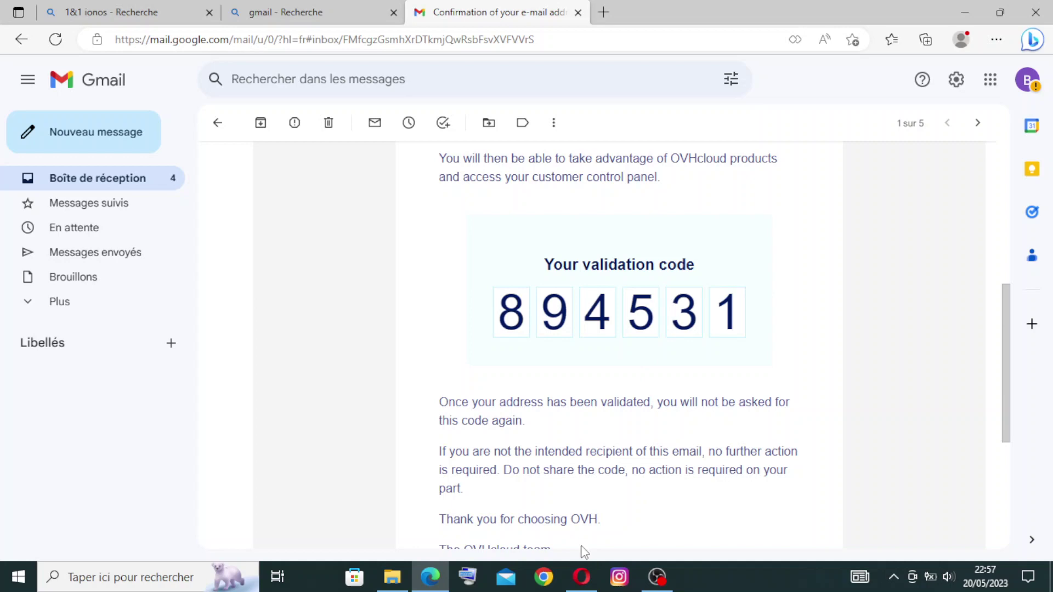
pyautogui.click(583, 578)
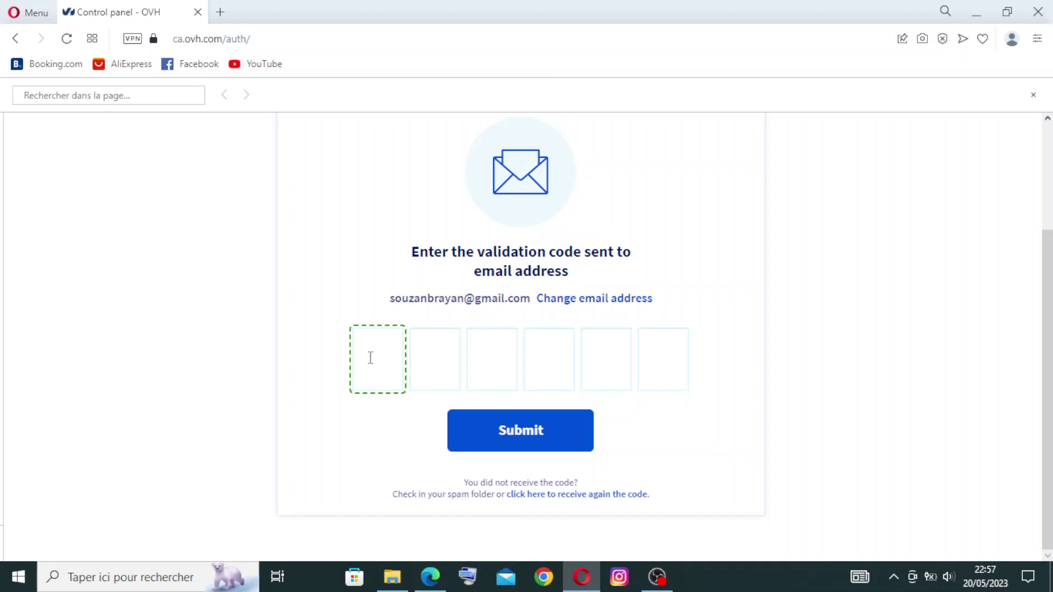
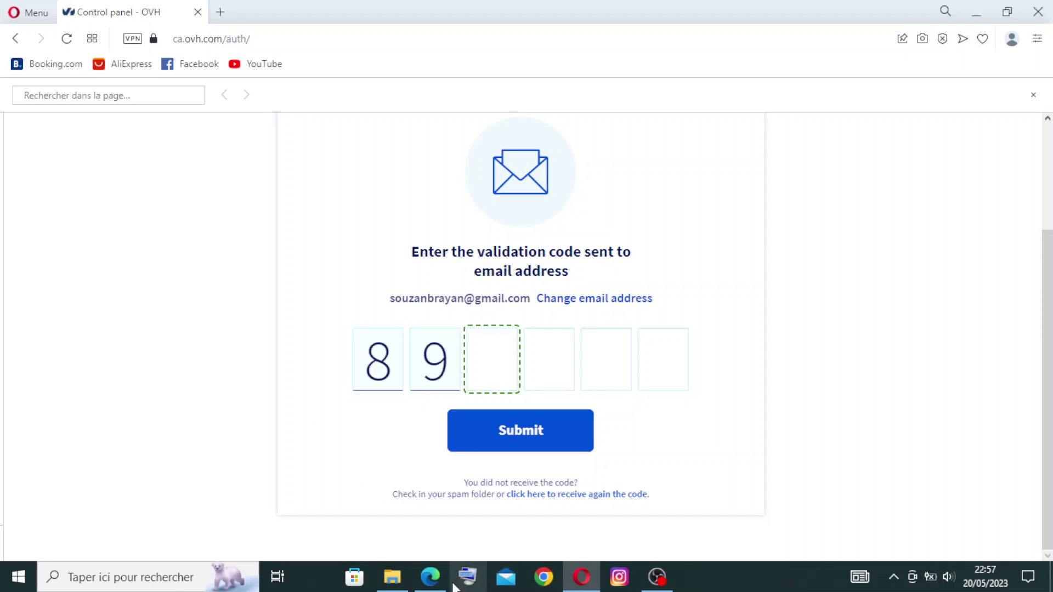
pyautogui.click(428, 577)
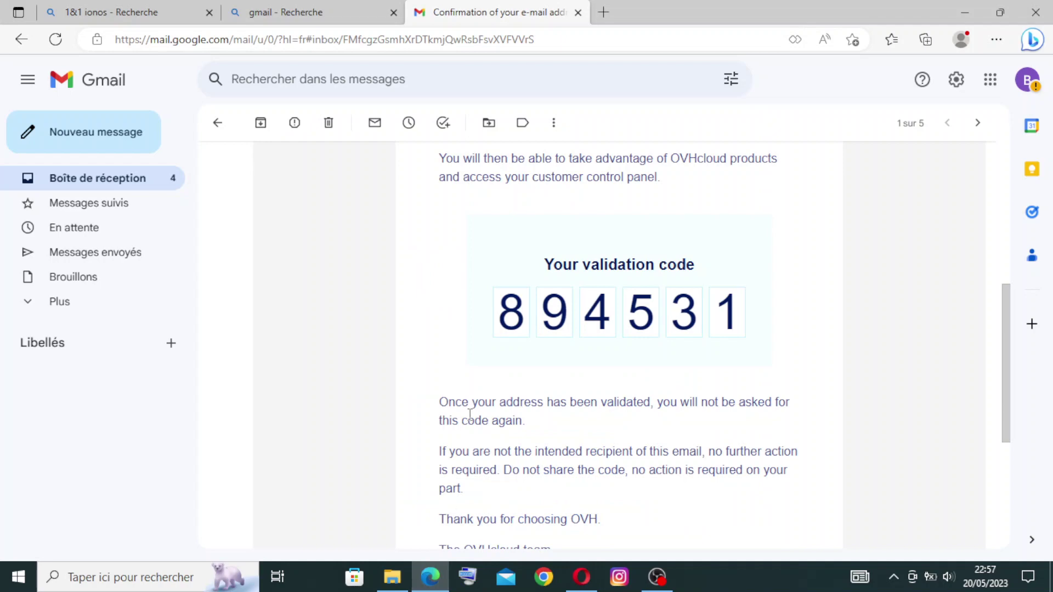
pyautogui.click(583, 579)
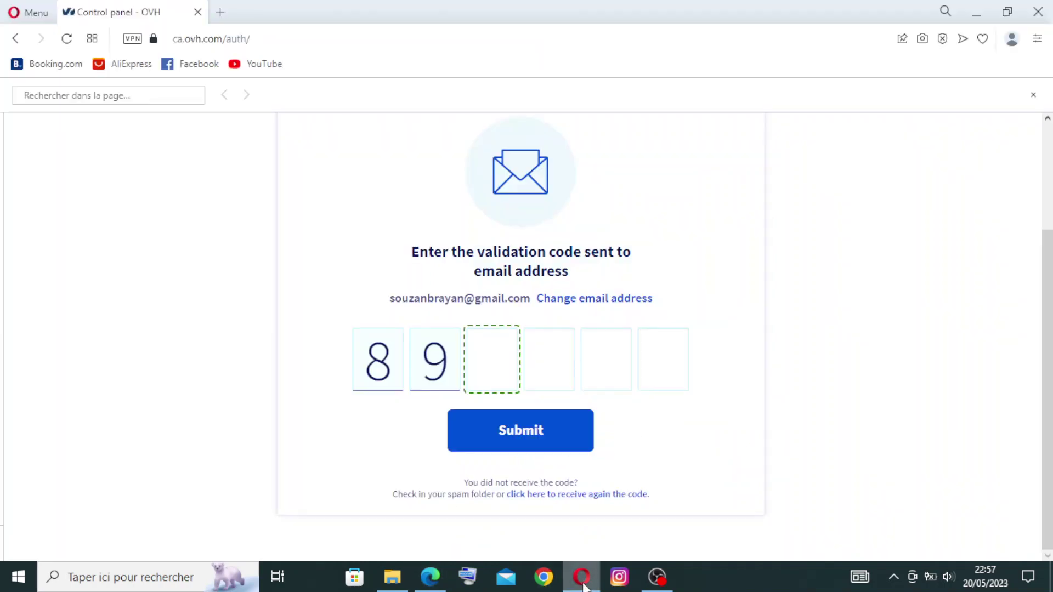
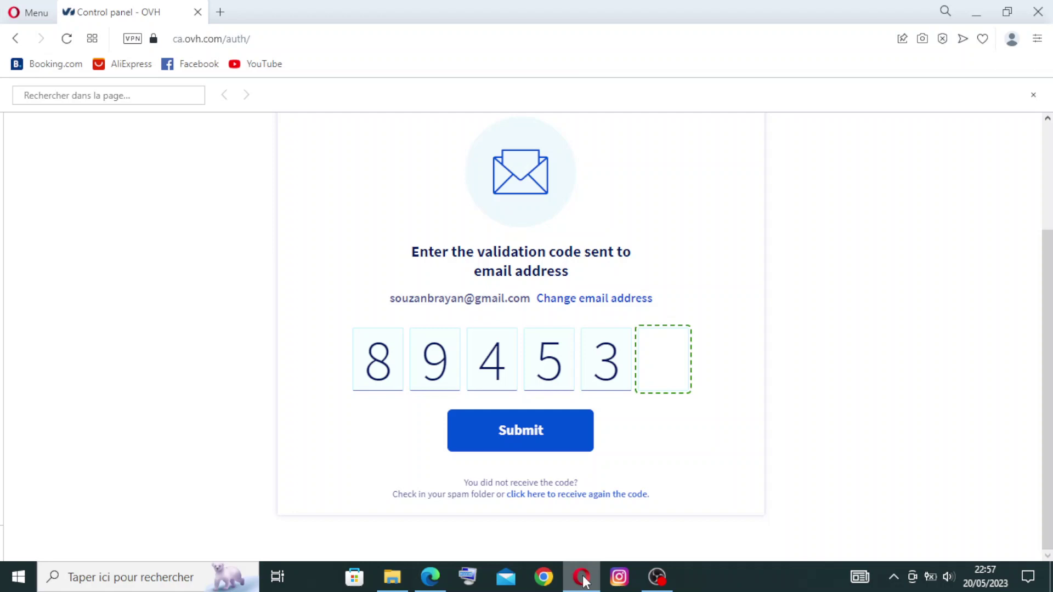
pyautogui.click(524, 434)
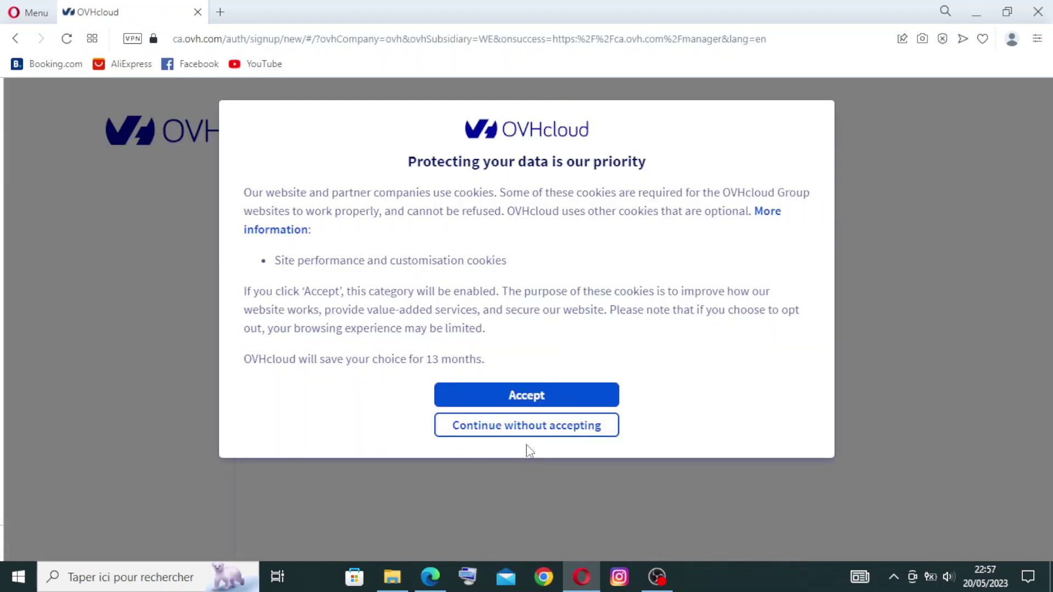
# Accept the site cookies to reveal the empty Contact details step.
pyautogui.click(493, 396)
pyautogui.scroll(-2, 278, 227)
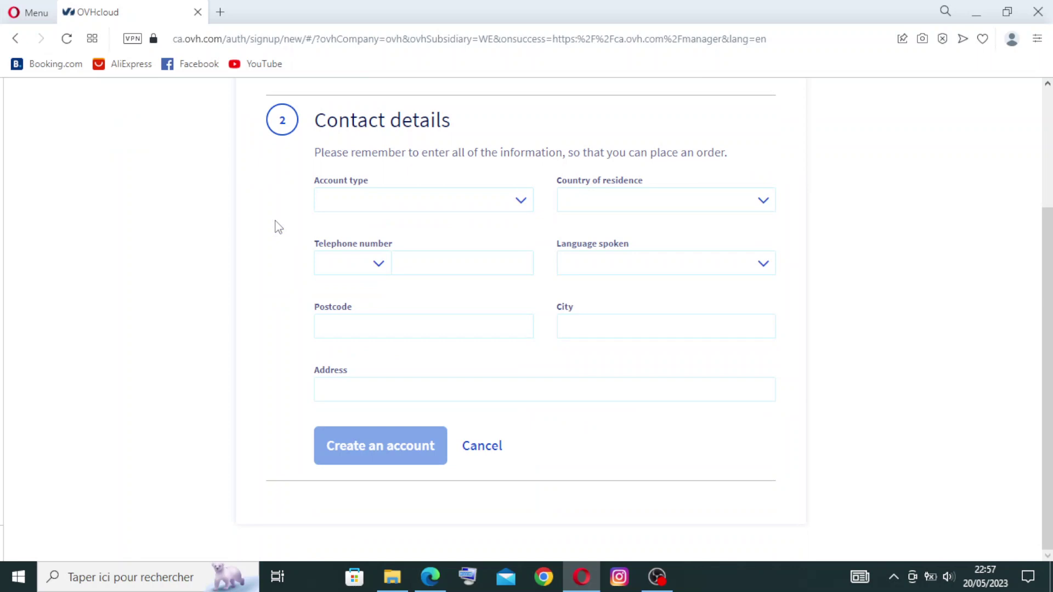
pyautogui.scroll(2, 277, 227)
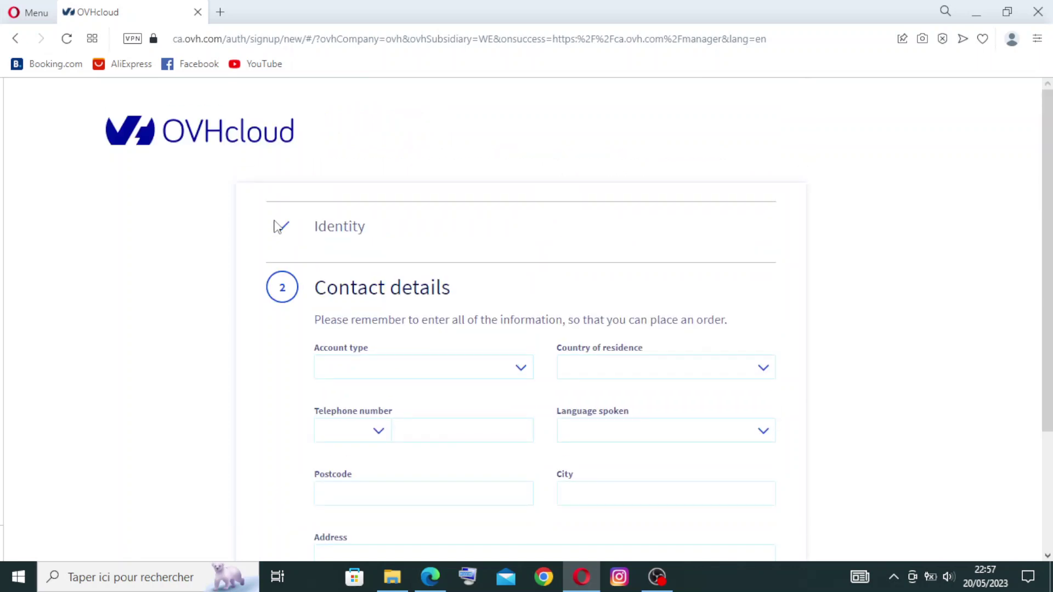
pyautogui.scroll(-2, 276, 205)
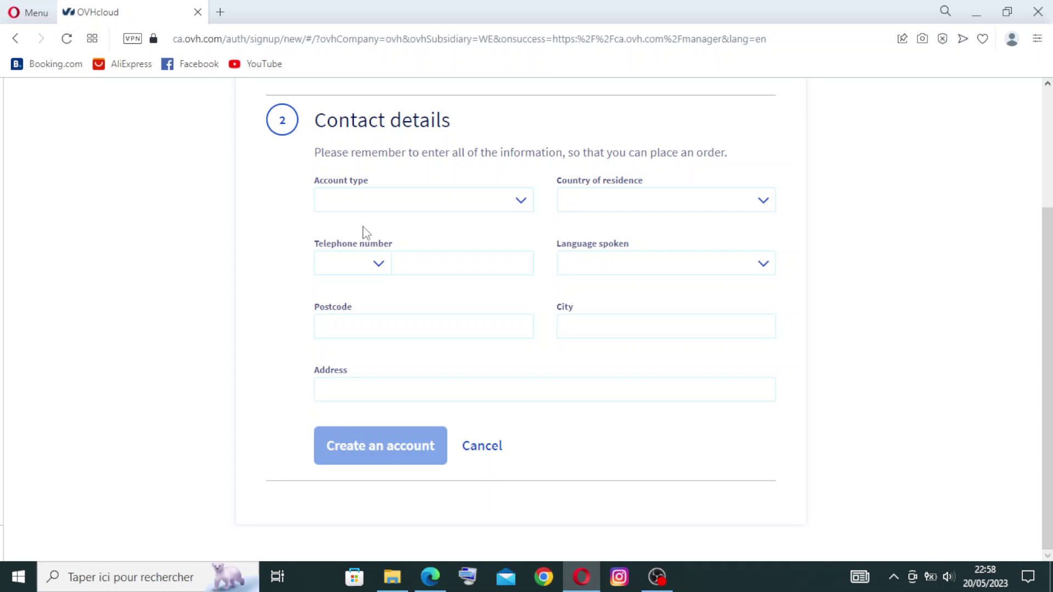
# Set account type Company, country United Kingdom and spoken language English.
pyautogui.click(358, 205)
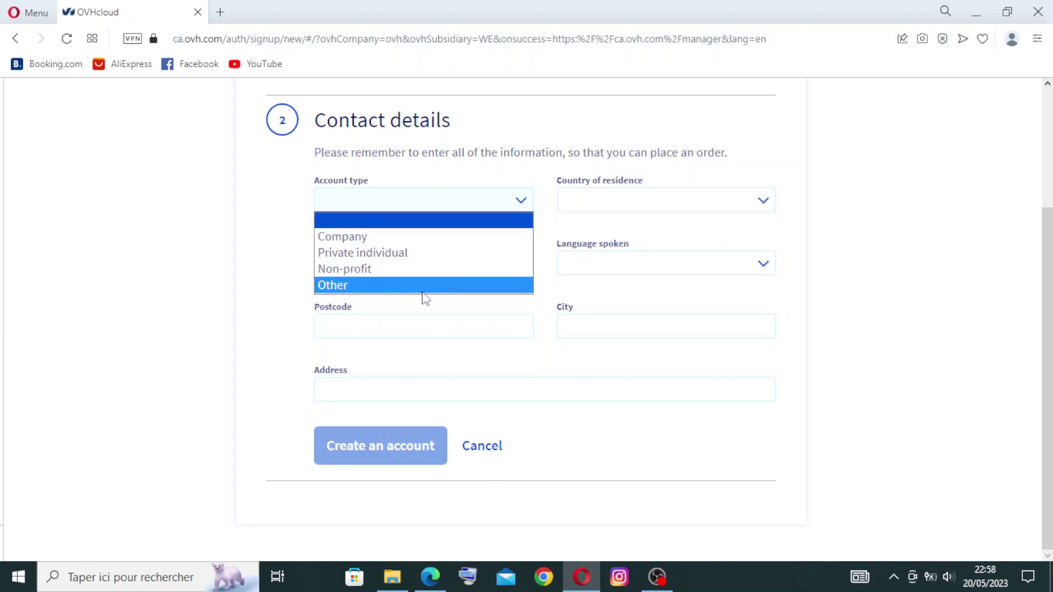
pyautogui.click(426, 239)
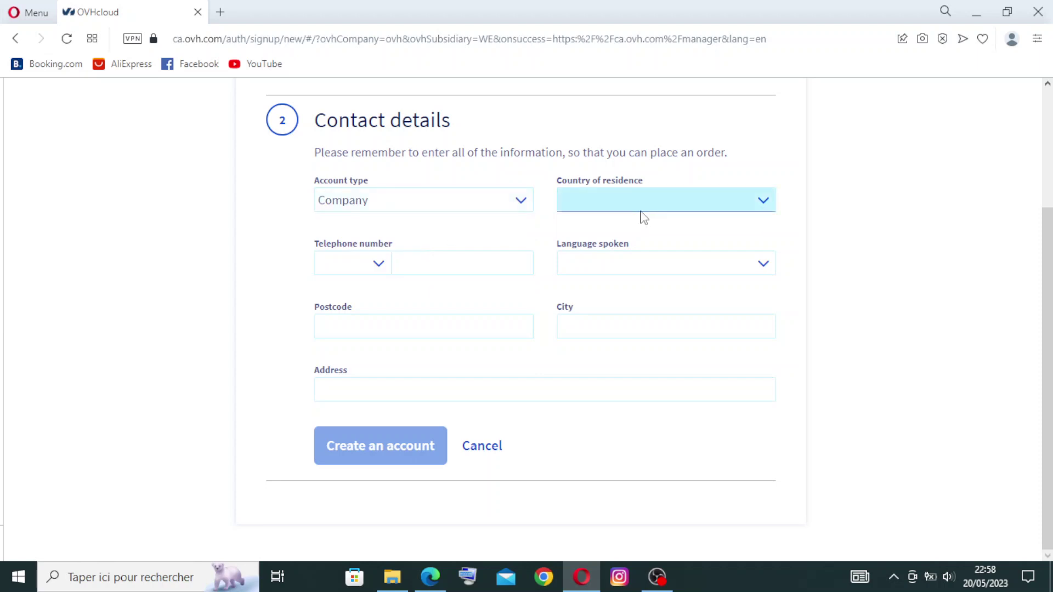
pyautogui.click(640, 182)
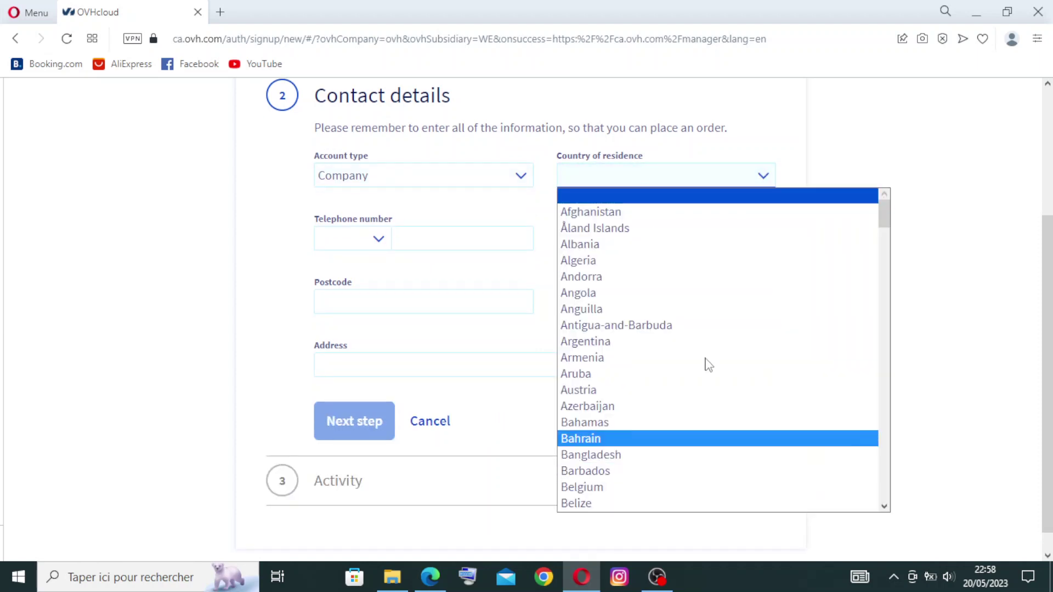
pyautogui.scroll(-10, 689, 247)
pyautogui.scroll(-6, 698, 271)
pyautogui.scroll(-5, 693, 263)
pyautogui.scroll(-5, 694, 264)
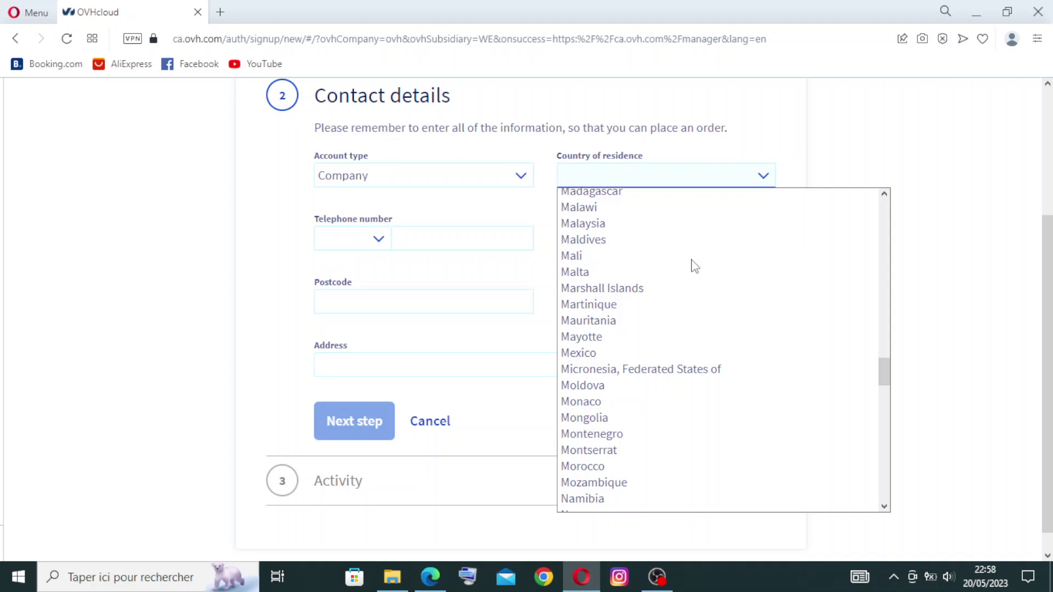
pyautogui.scroll(-5, 693, 264)
pyautogui.scroll(-5, 693, 263)
pyautogui.scroll(-10, 694, 266)
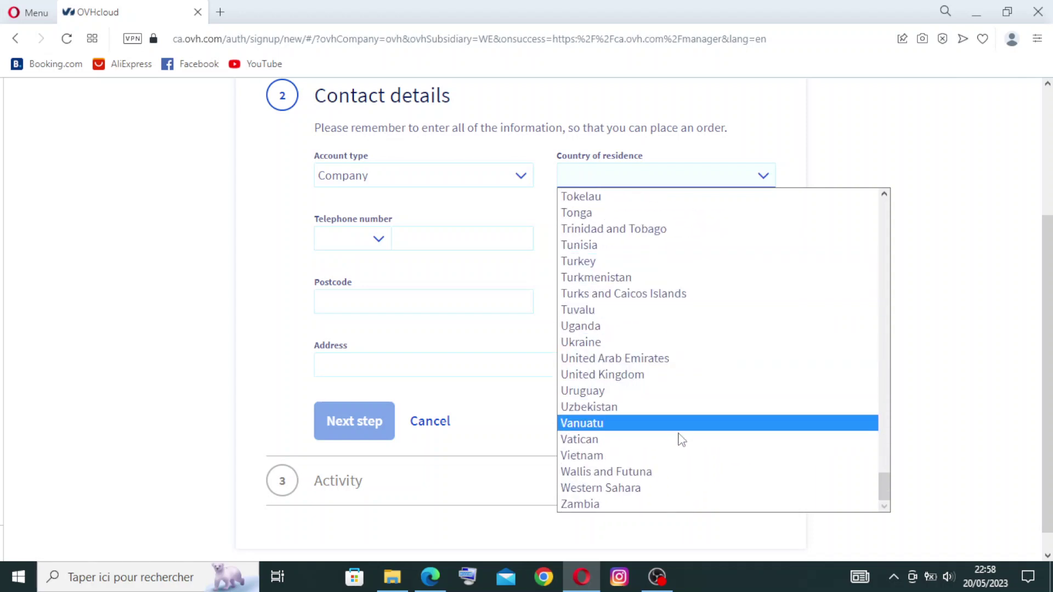
pyautogui.click(694, 376)
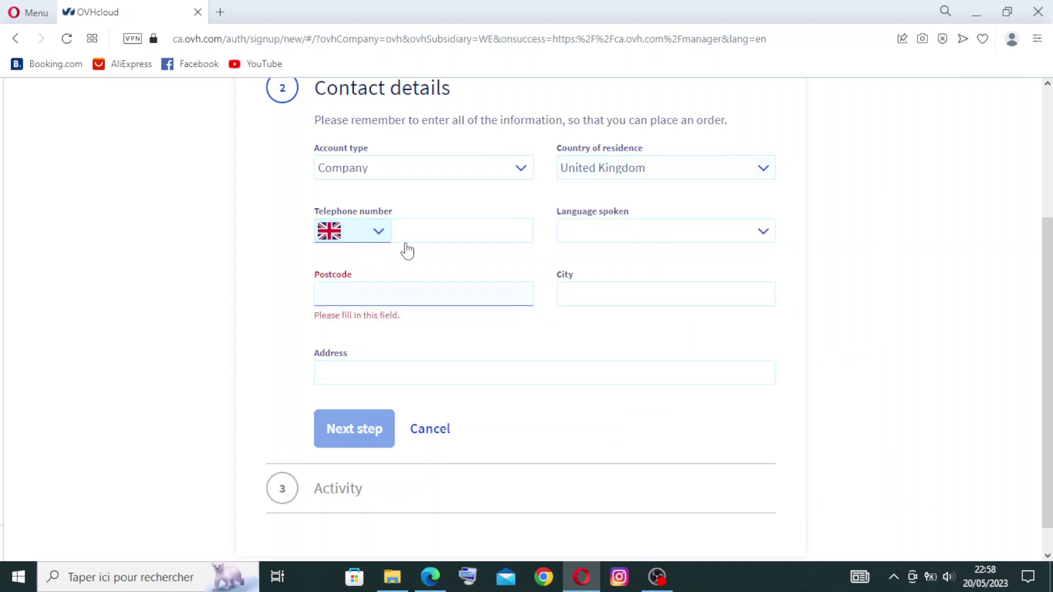
pyautogui.click(370, 234)
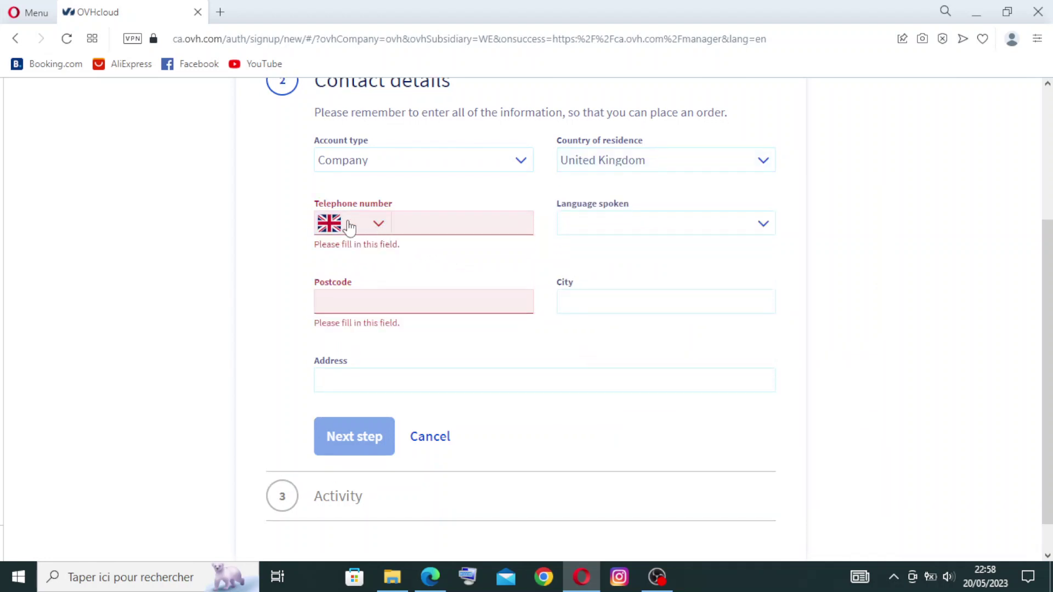
pyautogui.click(682, 228)
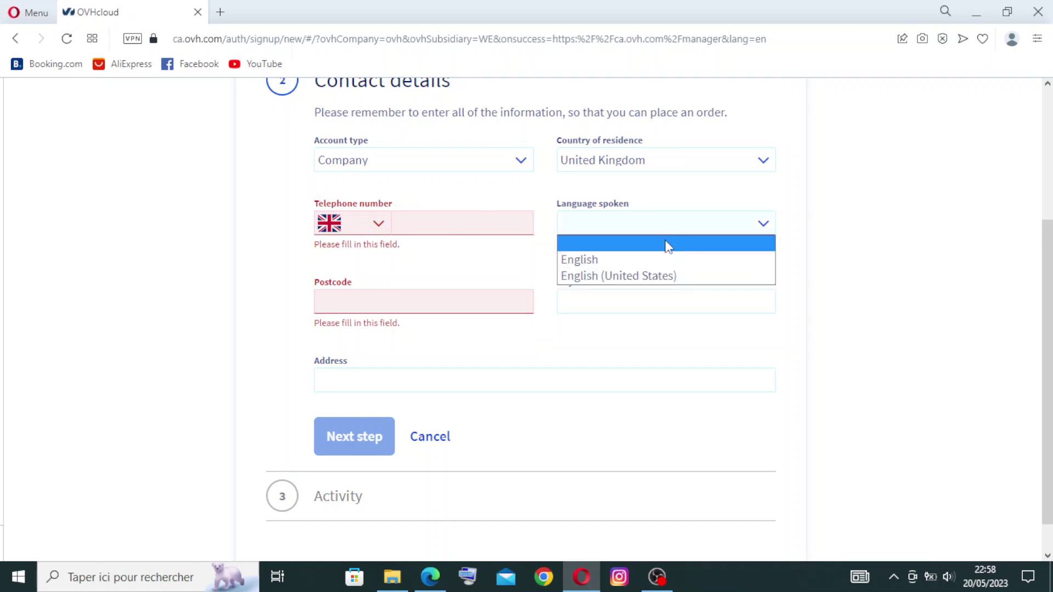
pyautogui.click(655, 258)
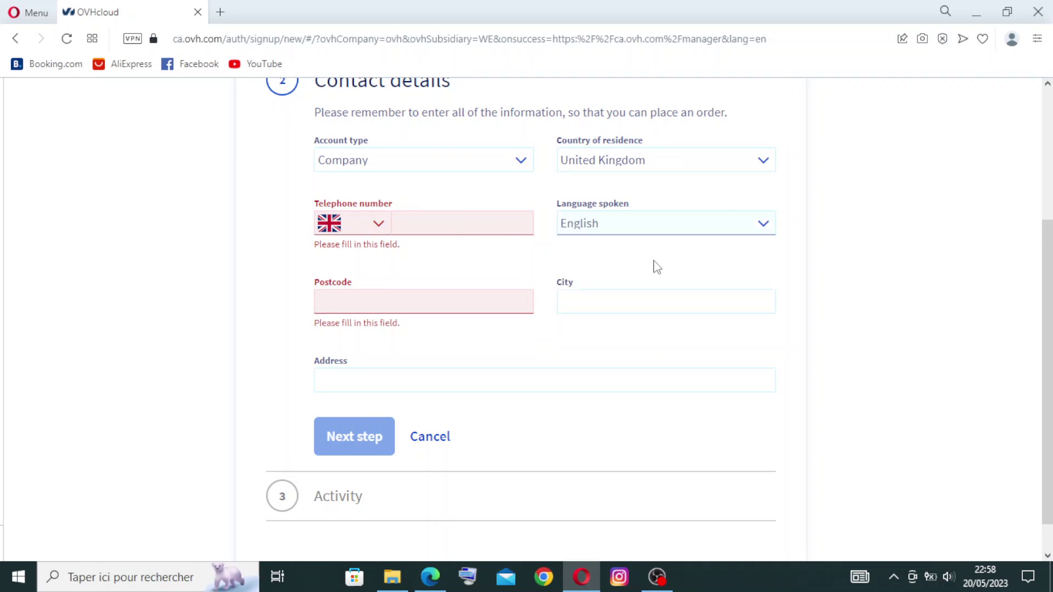
# Skim the Postcode, City and Address fields, then cancel the signup form.
pyautogui.click(364, 304)
pyautogui.click(732, 302)
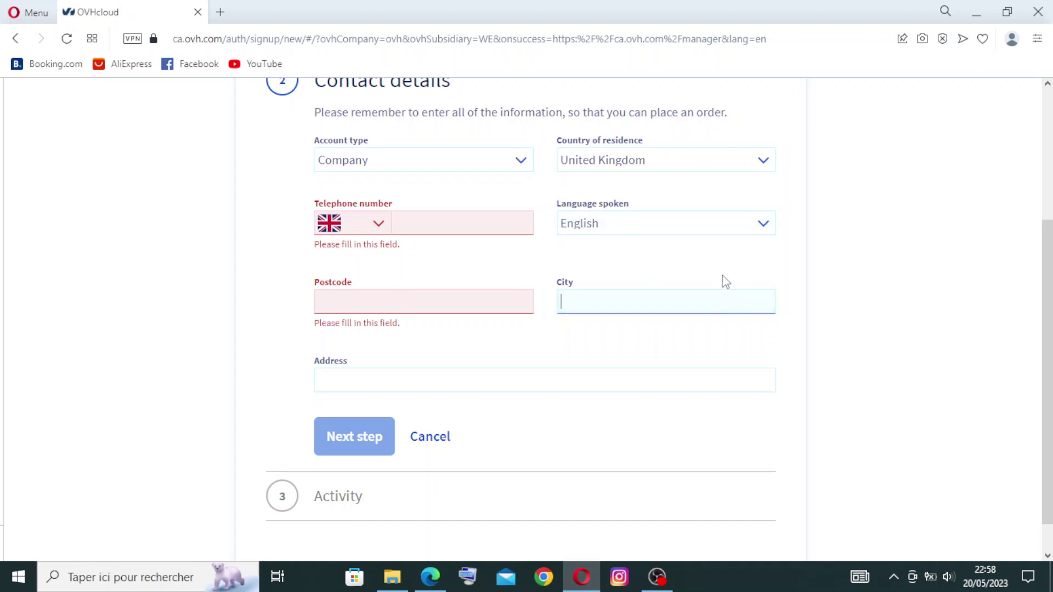
pyautogui.scroll(-1, 726, 283)
pyautogui.click(482, 346)
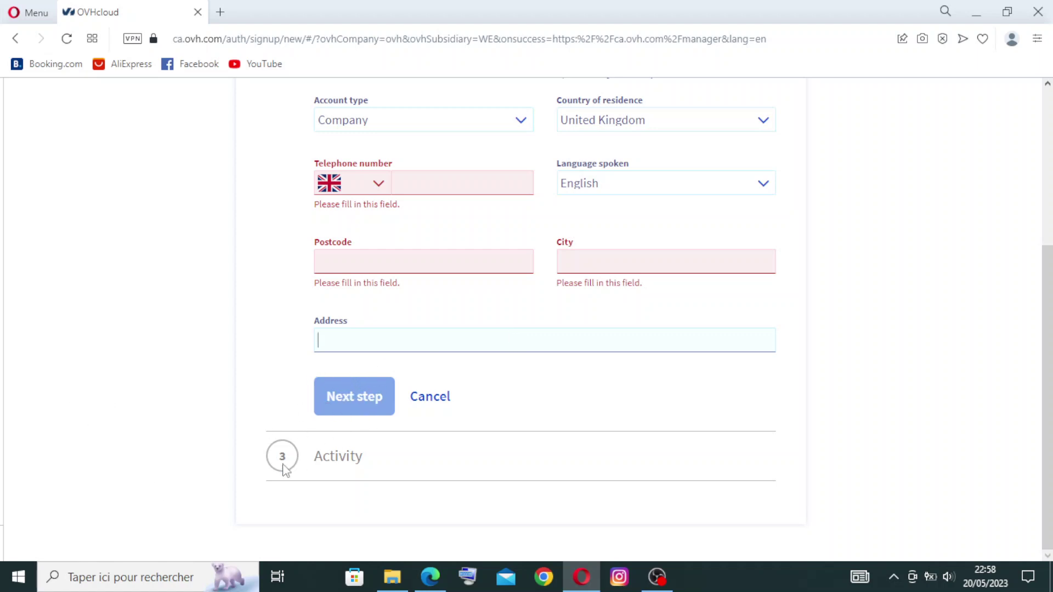
pyautogui.scroll(1, 428, 412)
pyautogui.scroll(-1, 610, 379)
pyautogui.click(408, 405)
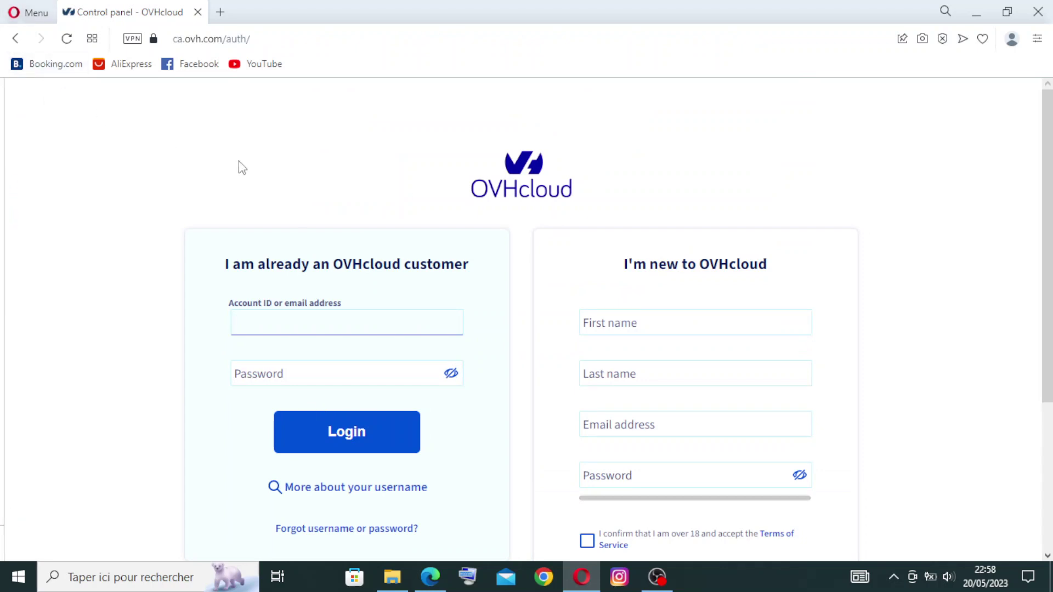
# Navigate back twice and forward past the resubmission warning toward the UK homepage.
pyautogui.click(15, 39)
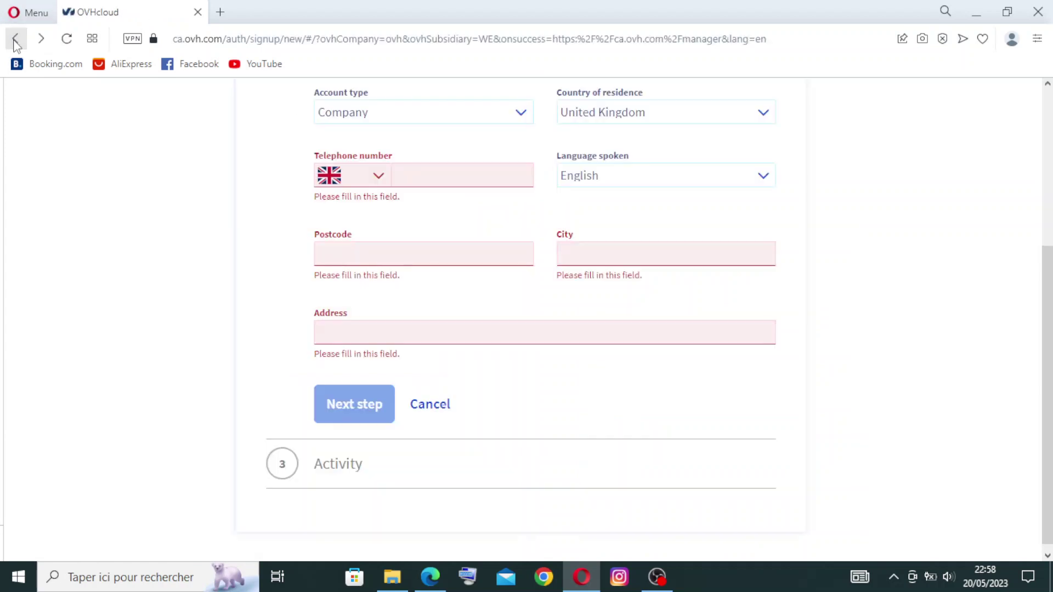
pyautogui.click(14, 39)
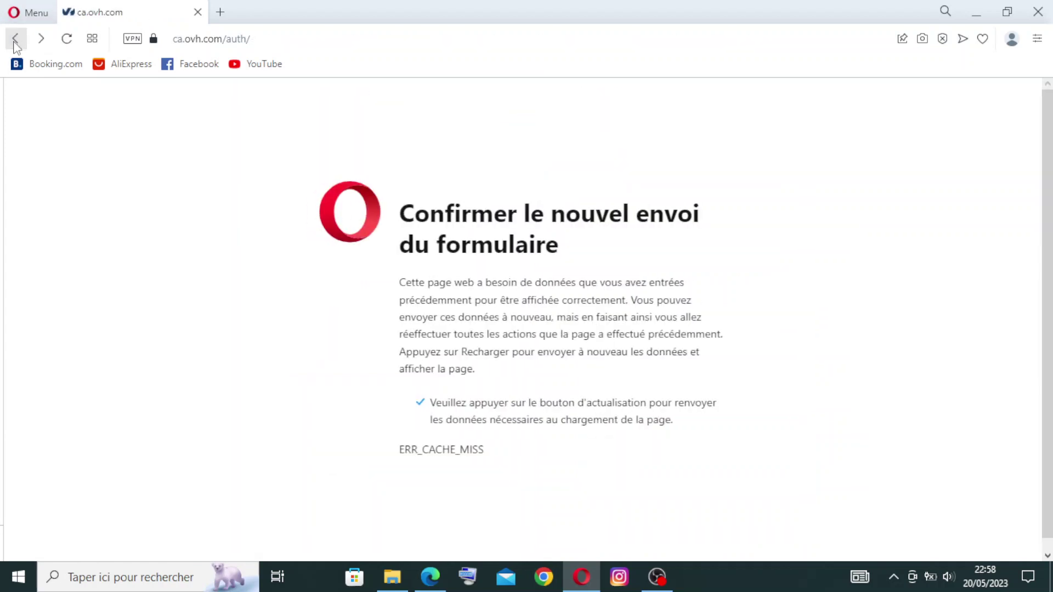
pyautogui.click(41, 43)
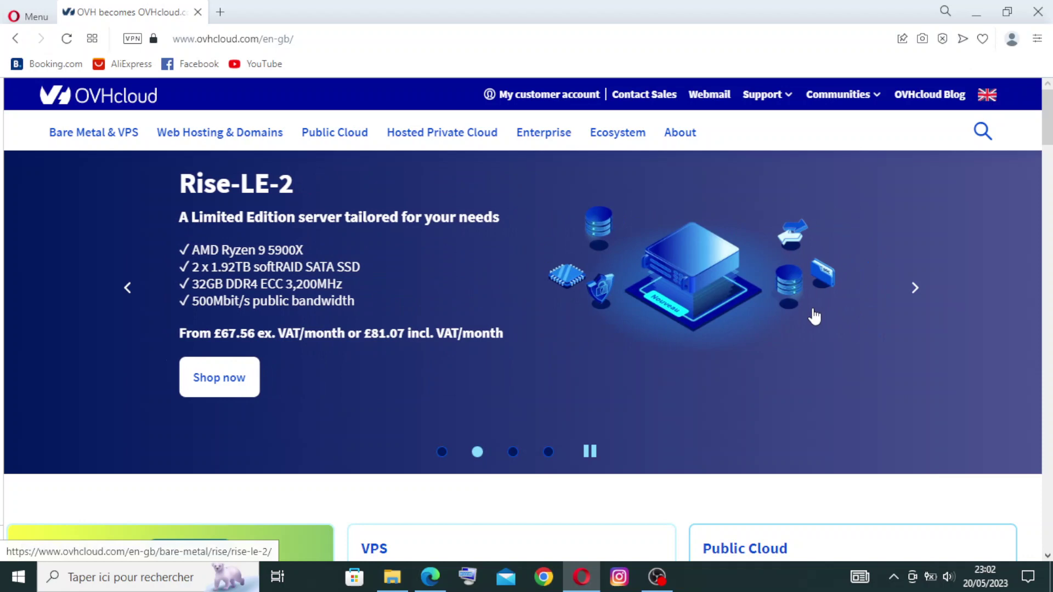
# Bring up find-in-page, then browse the navigation to the Ecosystem menu.
pyautogui.hotkey('ctrl', 'f')
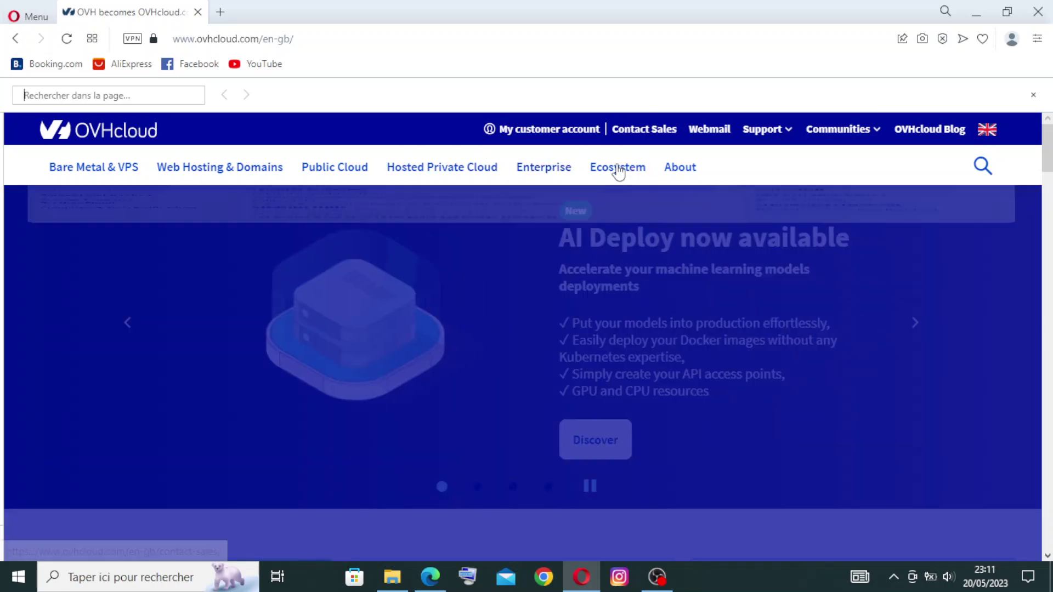
pyautogui.moveTo(617, 133)
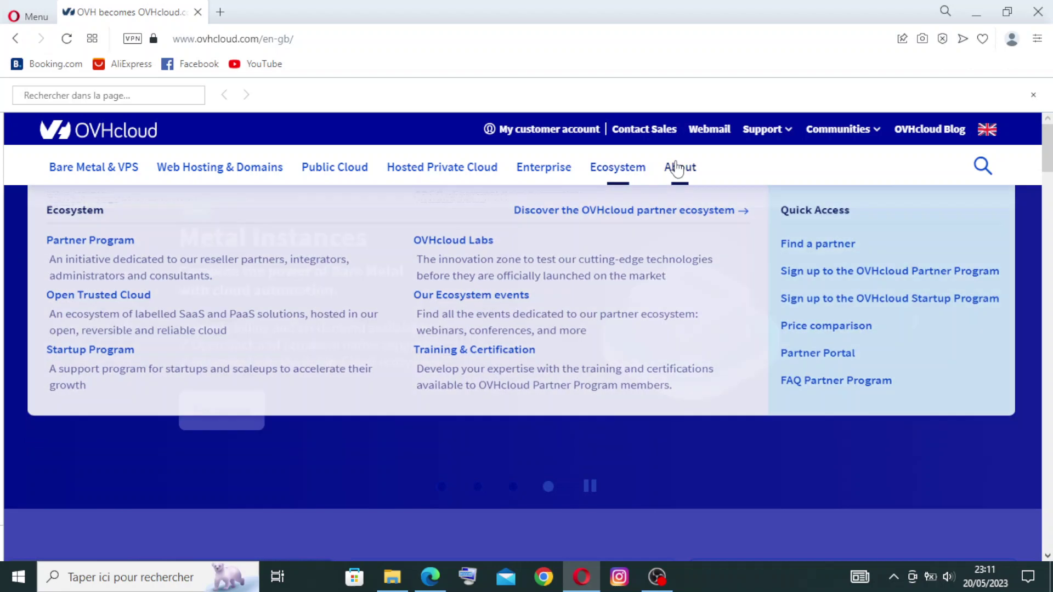
# Switch between the About and Ecosystem menus, ending on About's company links.
pyautogui.click(680, 167)
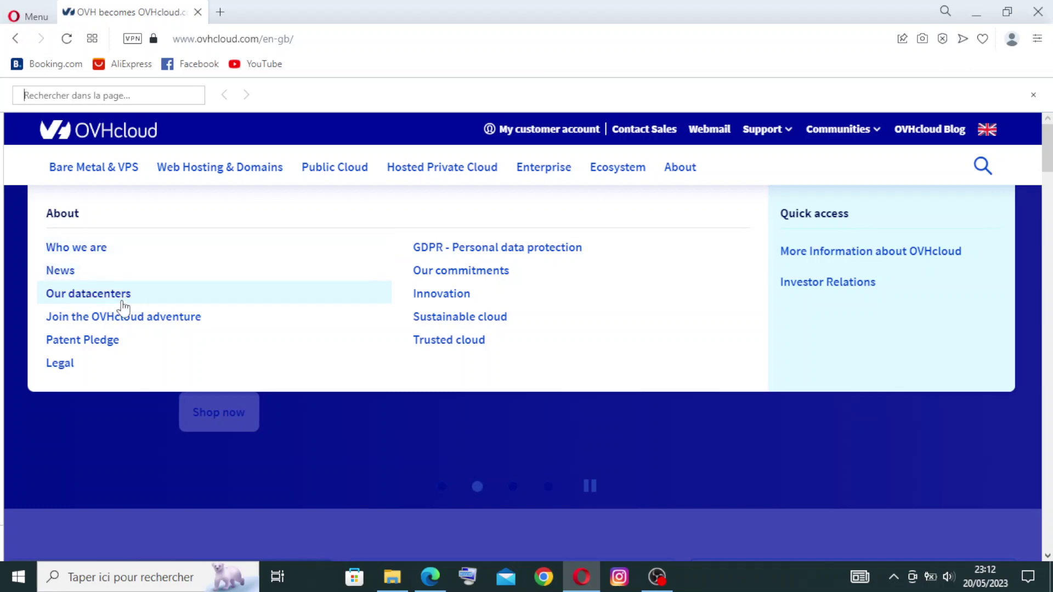
pyautogui.click(635, 171)
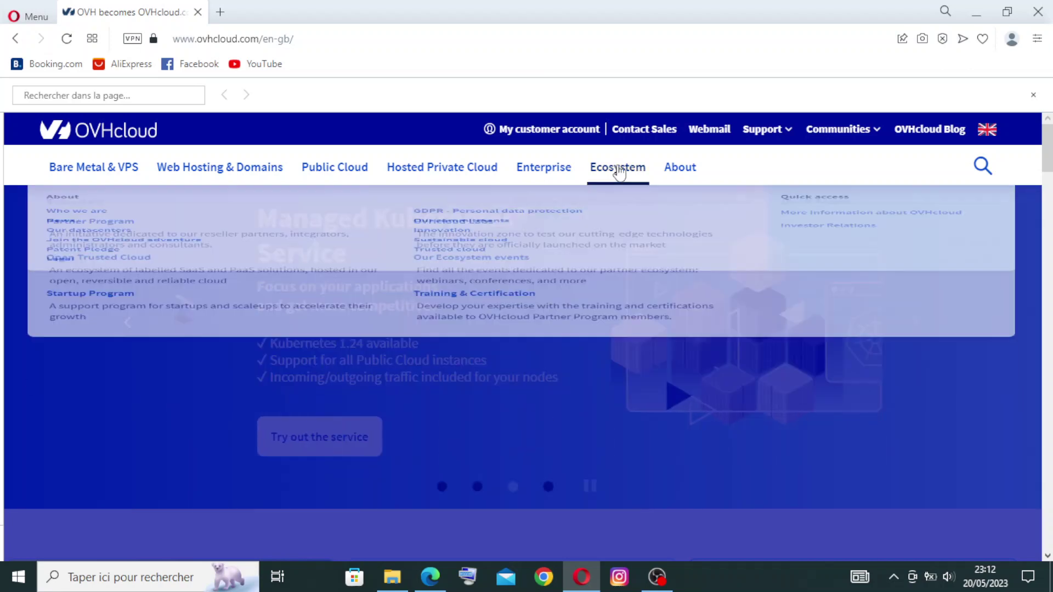
pyautogui.click(680, 169)
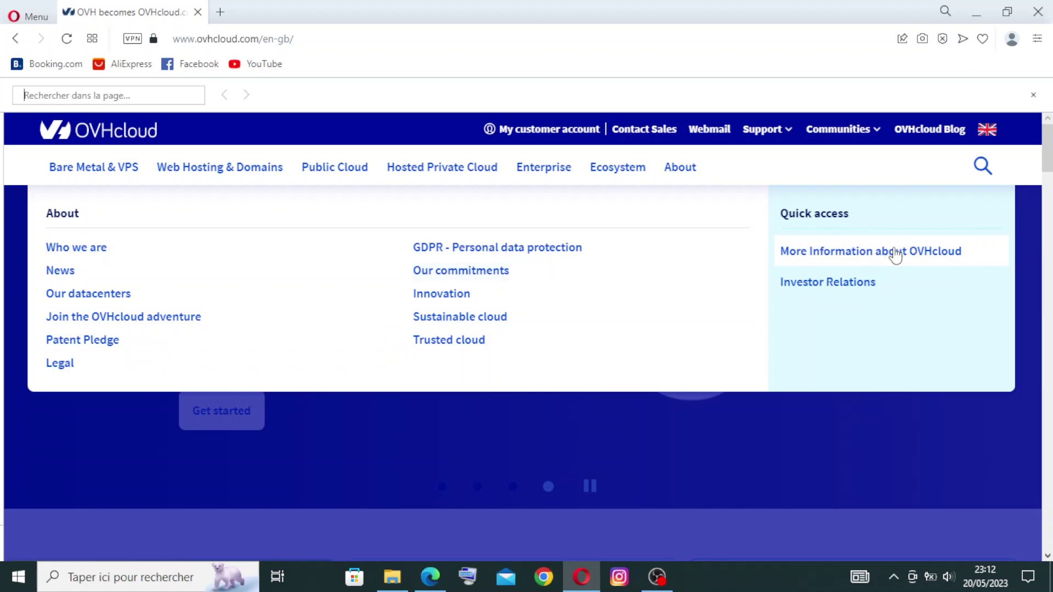
pyautogui.scroll(-2, 740, 440)
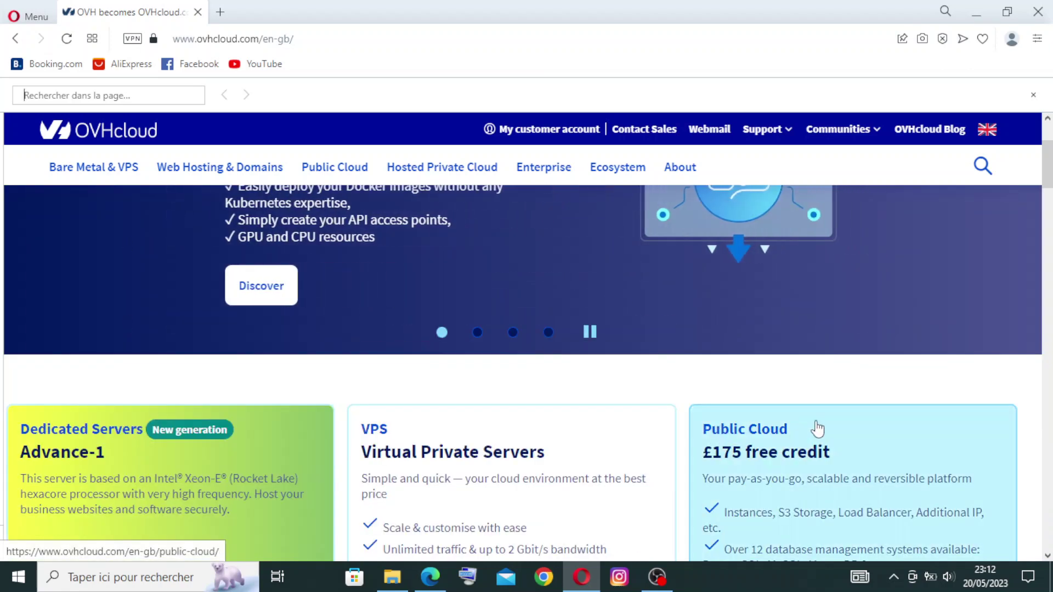
# Show the country/language list, then step the carousel back through AI Deploy and Metal Instances to Kubernetes.
pyautogui.click(987, 130)
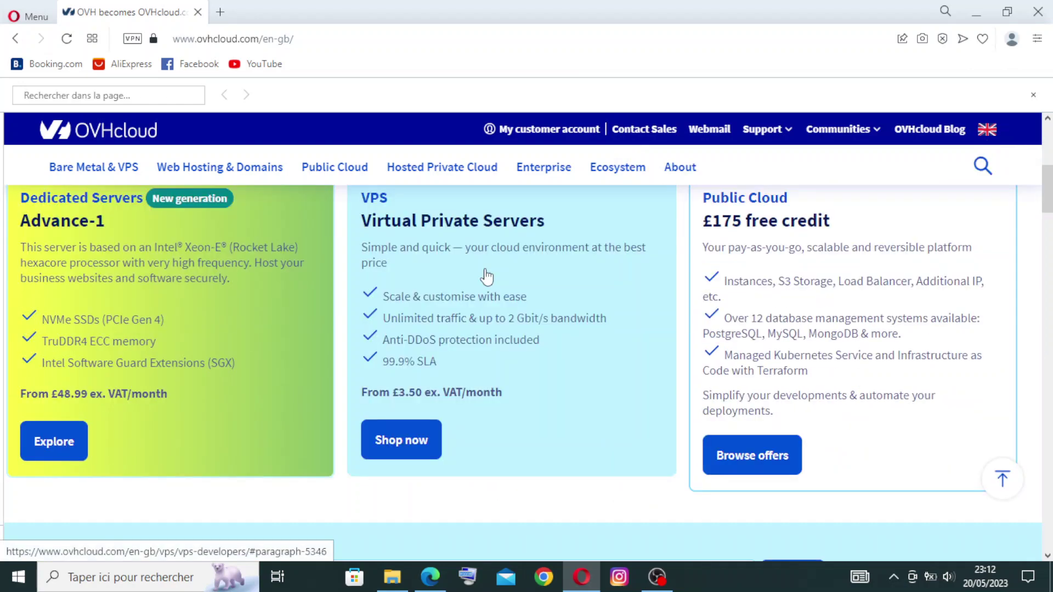
pyautogui.scroll(3, 484, 279)
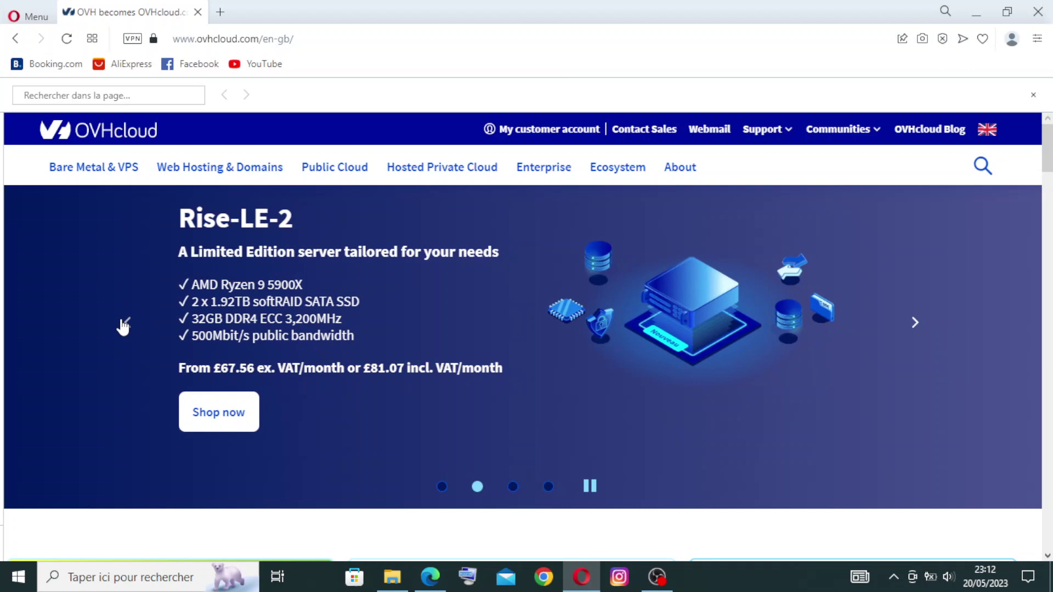
pyautogui.click(127, 329)
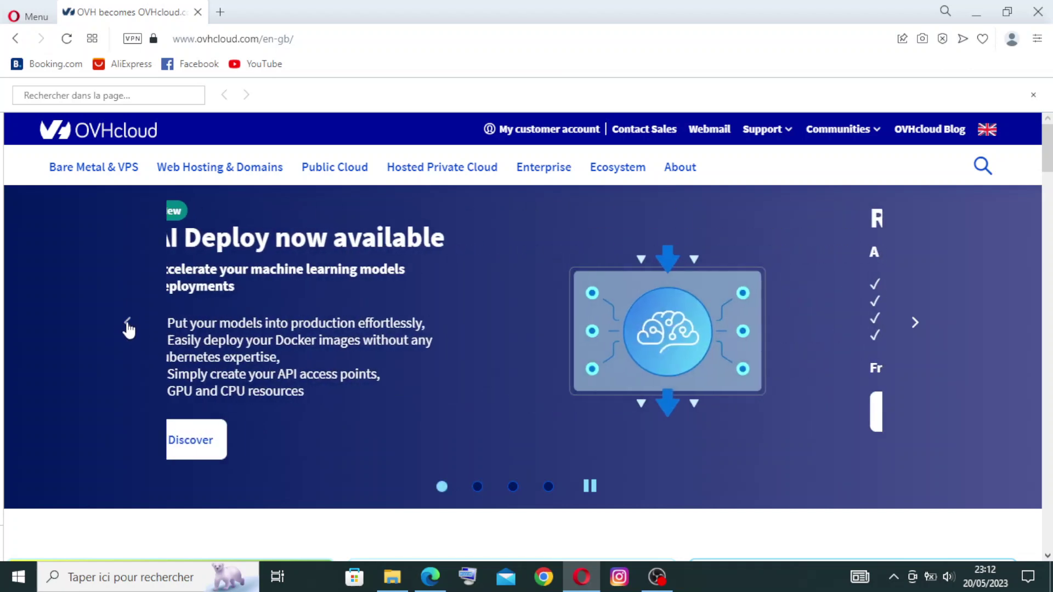
pyautogui.click(130, 323)
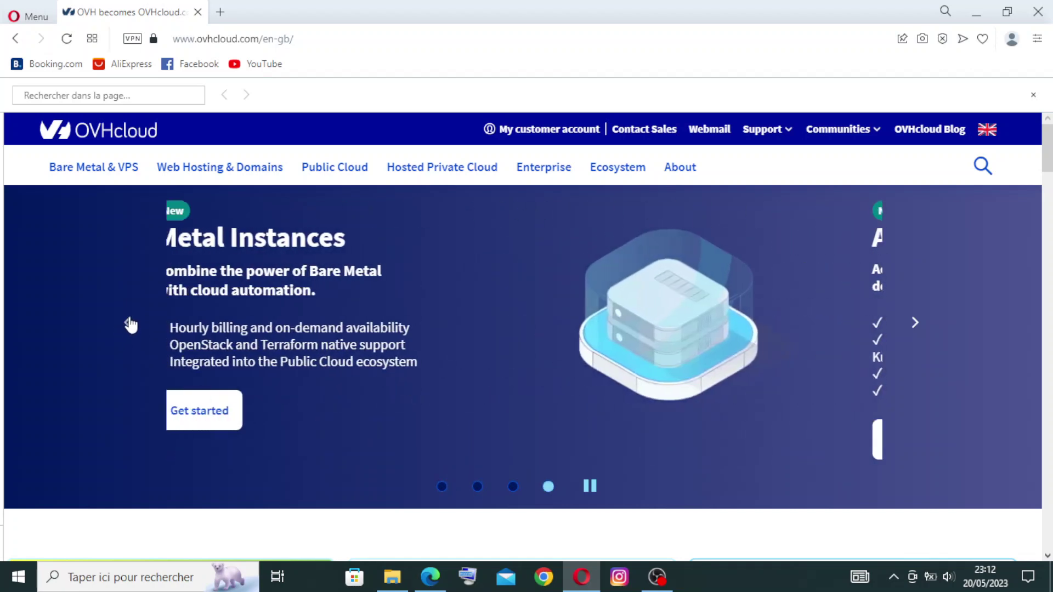
pyautogui.click(131, 323)
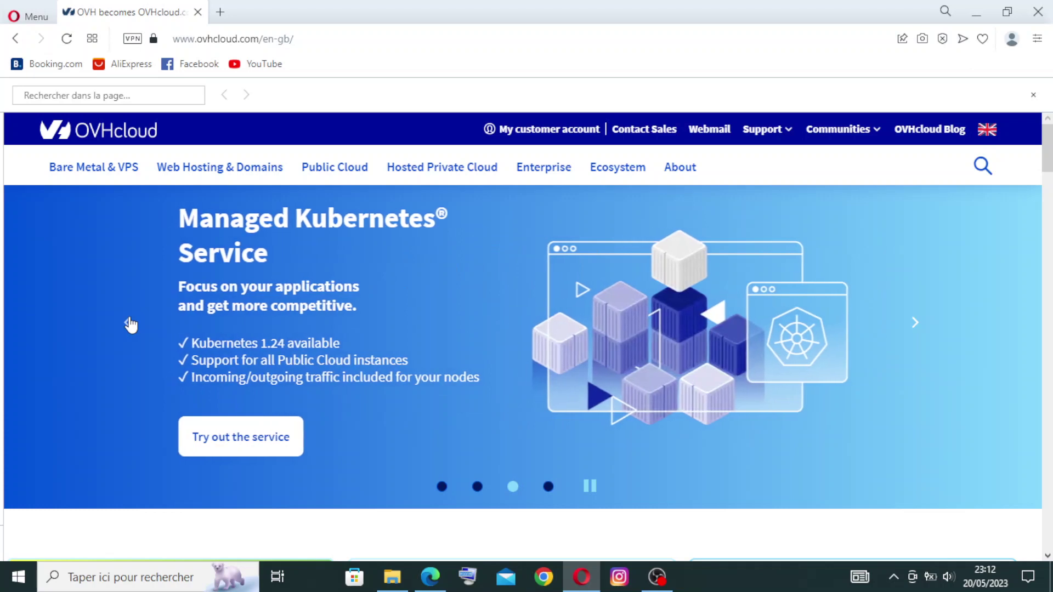
# Step the carousel back again past Rise-LE-2, AI Deploy and Metal Instances to Managed Kubernetes.
pyautogui.click(130, 323)
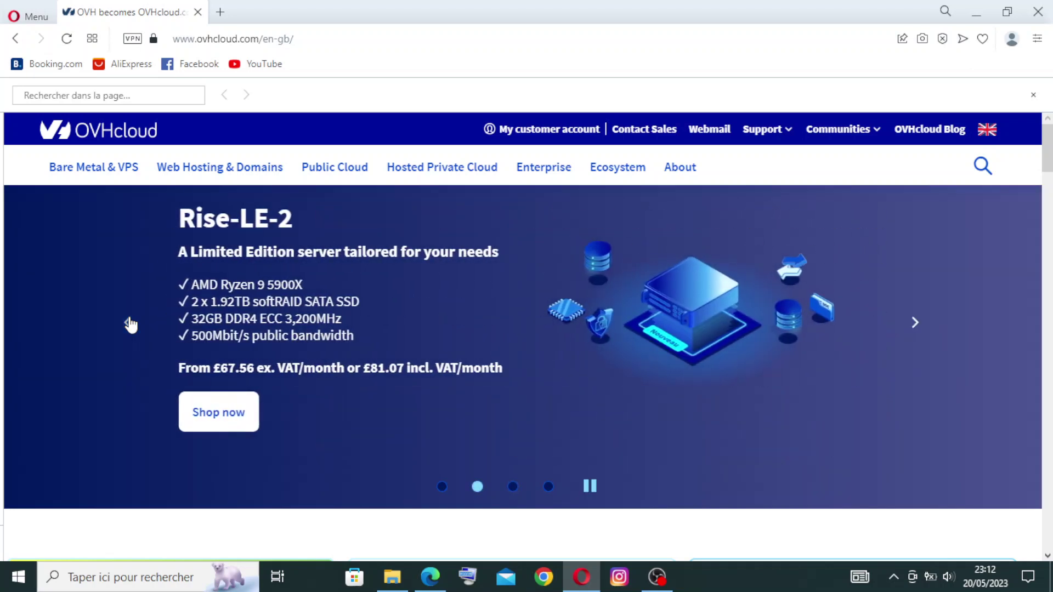
pyautogui.click(130, 323)
pyautogui.click(130, 323)
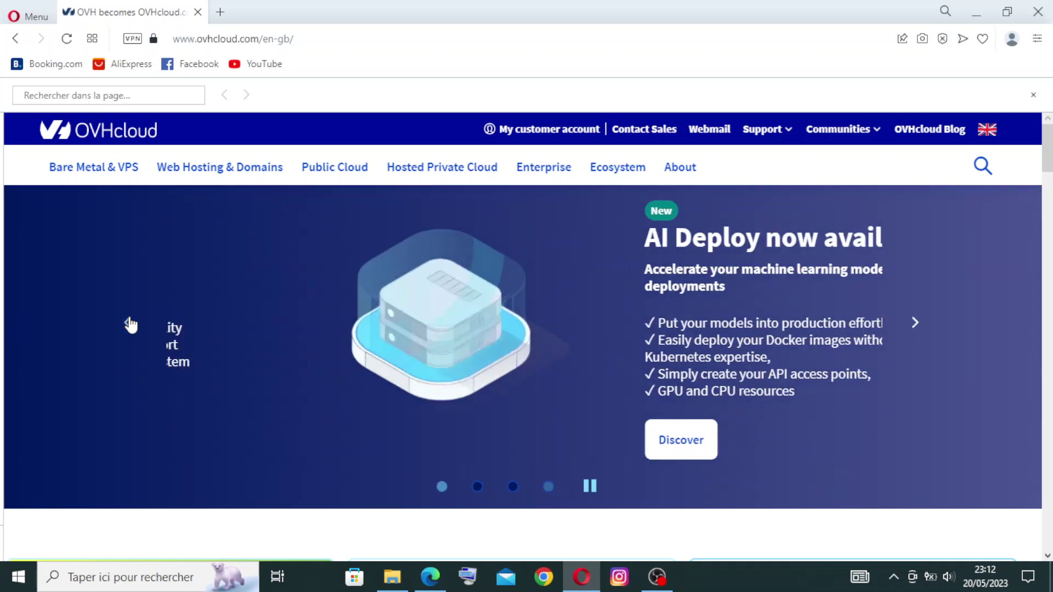
pyautogui.click(131, 323)
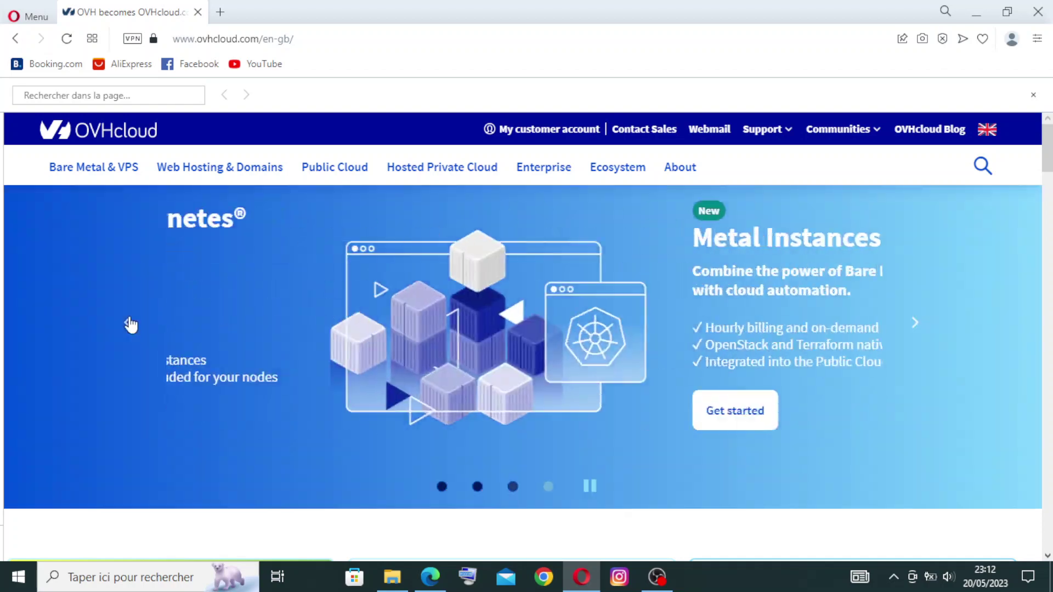
pyautogui.scroll(-2, 741, 308)
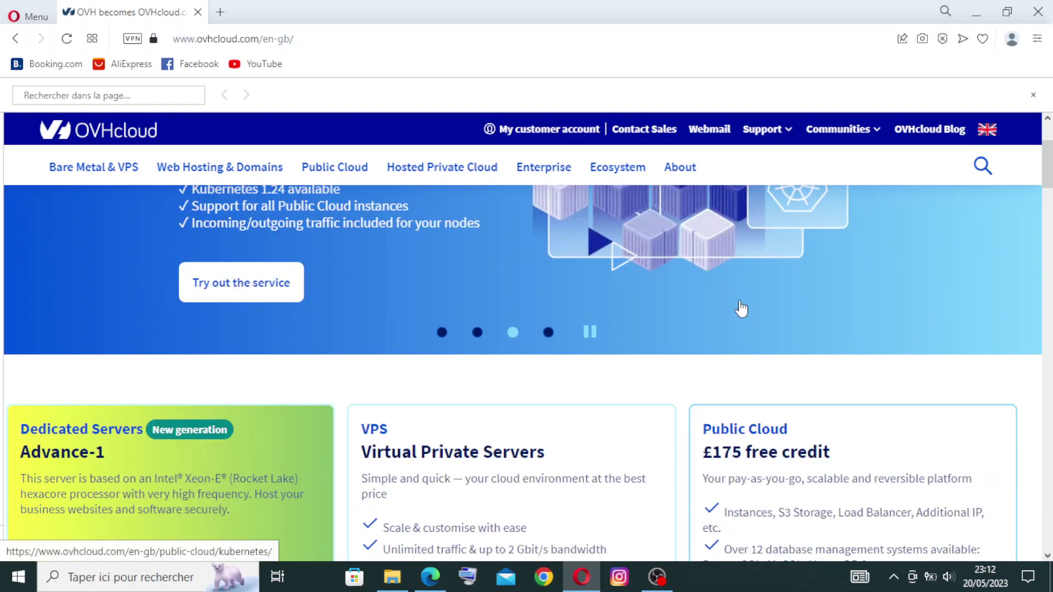
pyautogui.scroll(-3, 782, 283)
pyautogui.scroll(-1, 260, 311)
pyautogui.scroll(1, 713, 277)
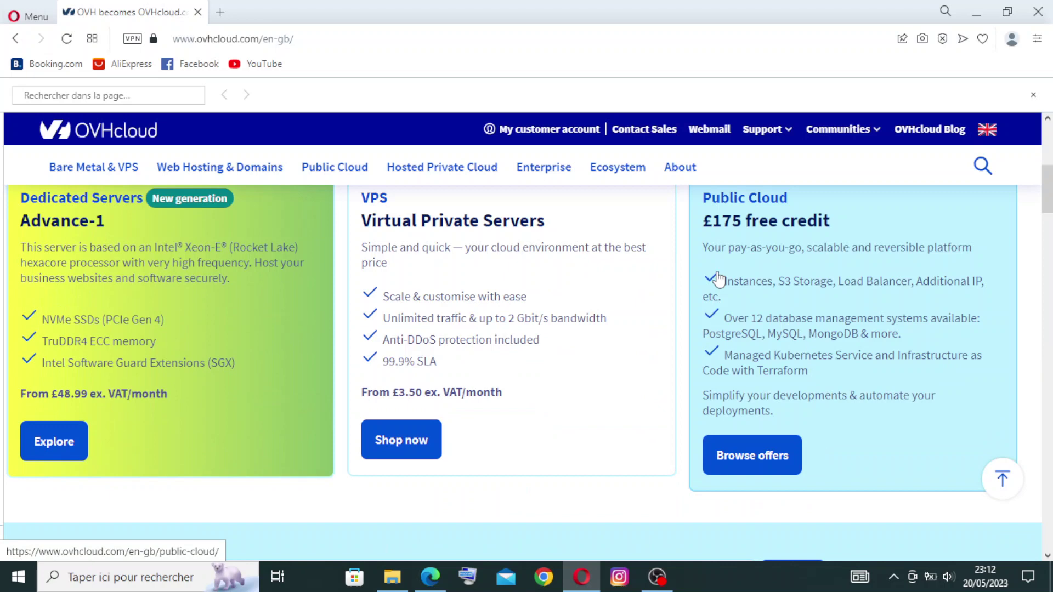
pyautogui.scroll(2, 588, 275)
pyautogui.scroll(-2, 656, 271)
pyautogui.scroll(1, 625, 284)
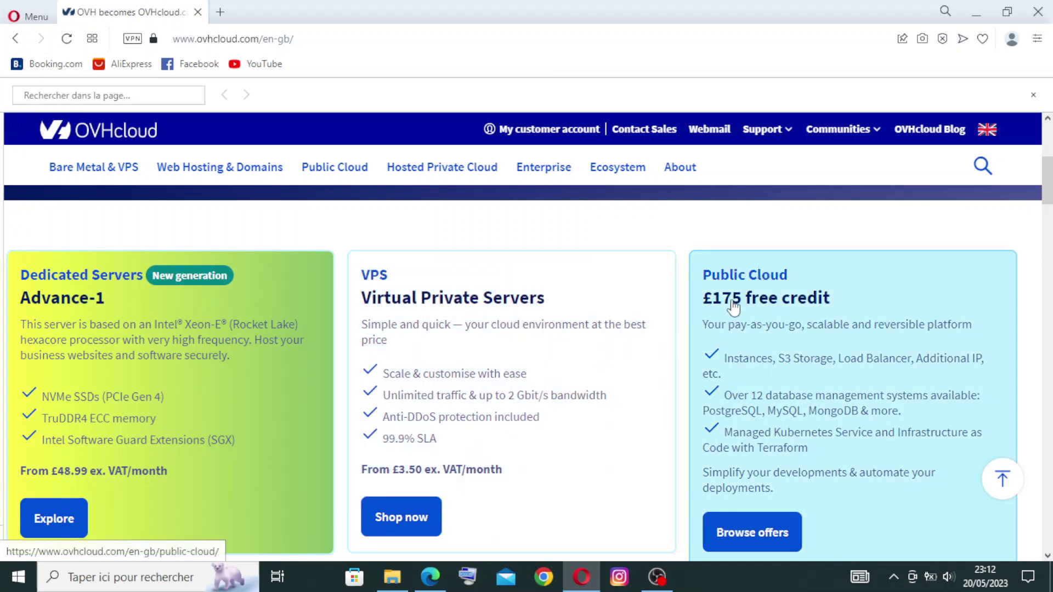
pyautogui.scroll(-3, 790, 263)
pyautogui.scroll(-3, 778, 253)
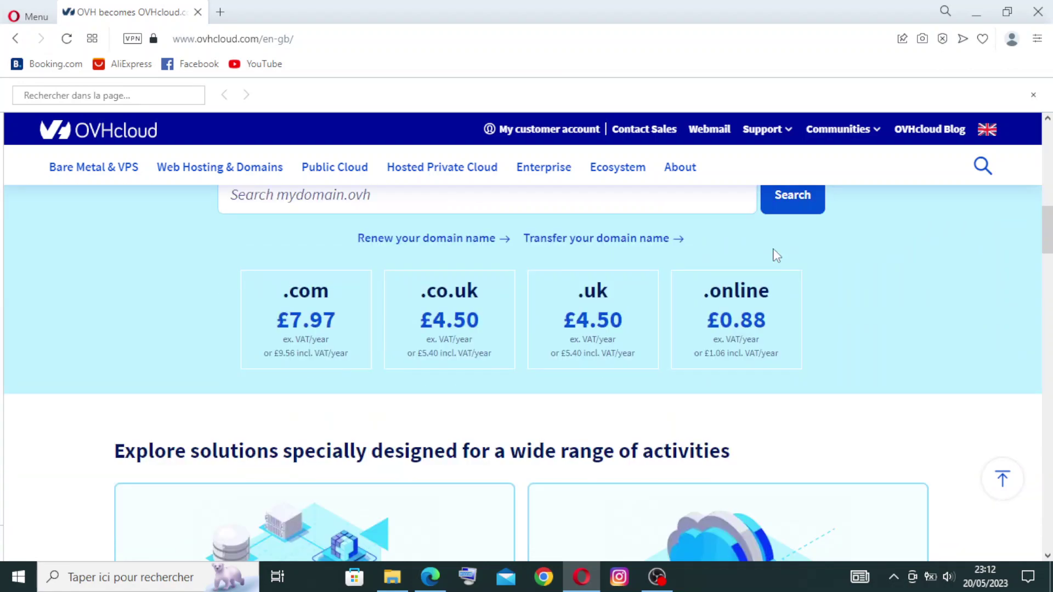
pyautogui.scroll(-2, 779, 253)
pyautogui.scroll(-2, 778, 253)
pyautogui.scroll(3, 774, 251)
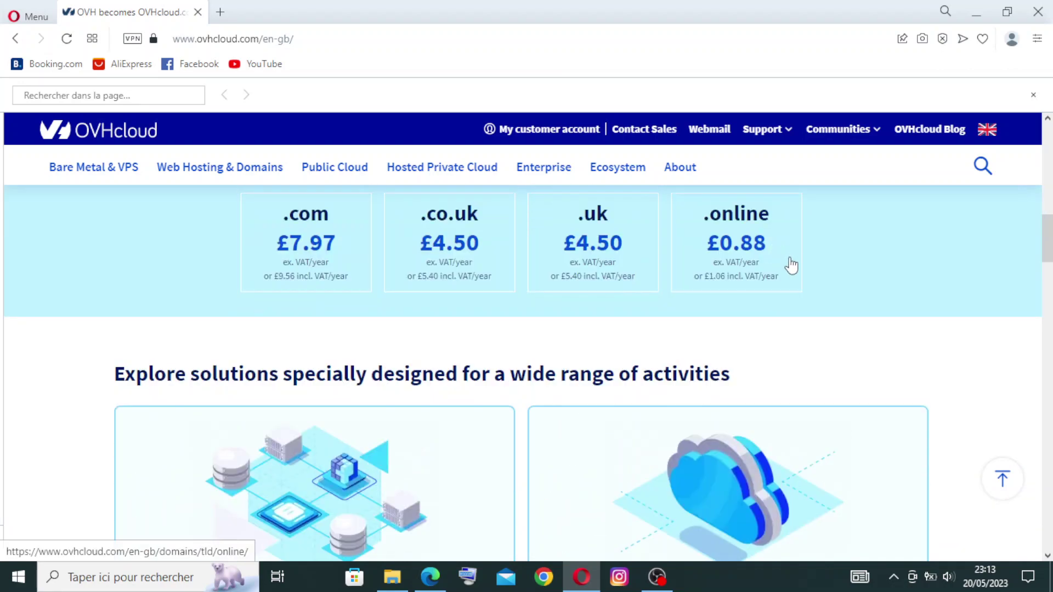
pyautogui.scroll(1, 789, 264)
pyautogui.scroll(2, 785, 265)
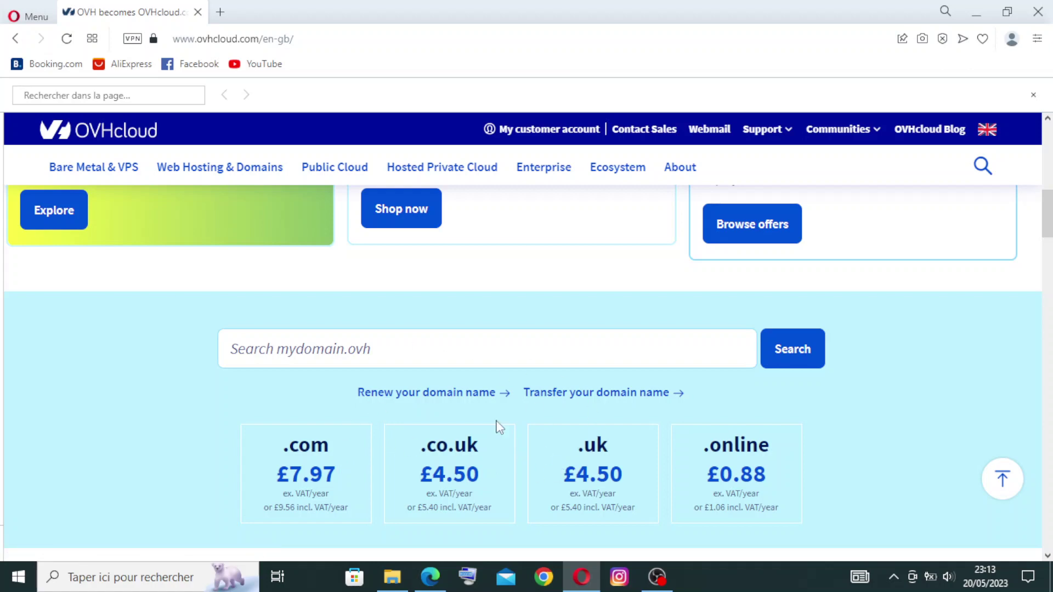
pyautogui.scroll(-2, 504, 429)
pyautogui.scroll(-2, 504, 430)
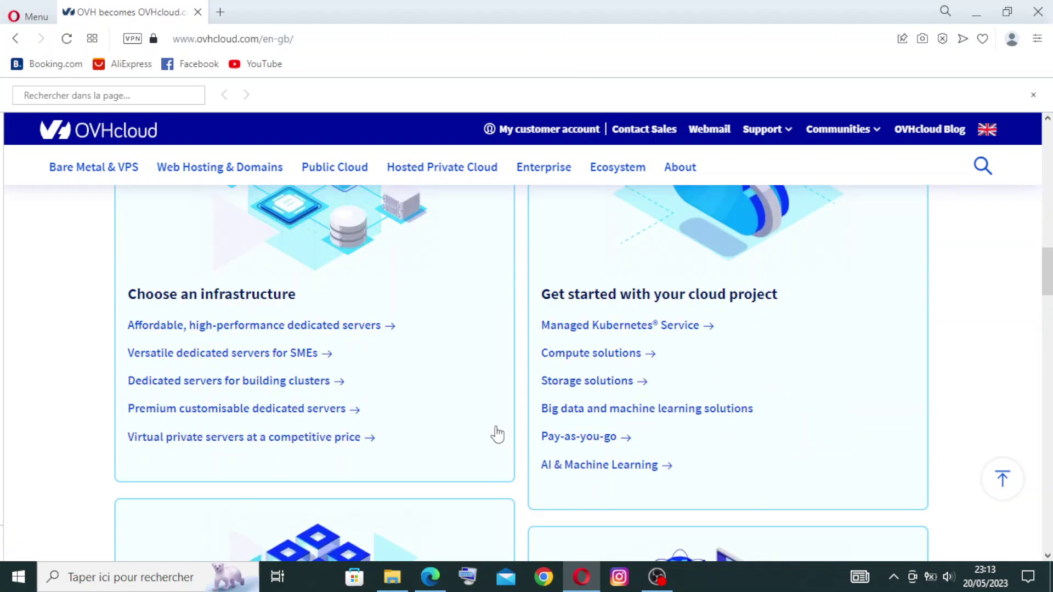
pyautogui.scroll(-2, 504, 428)
pyautogui.scroll(-2, 507, 426)
pyautogui.scroll(-2, 527, 424)
pyautogui.scroll(-3, 622, 394)
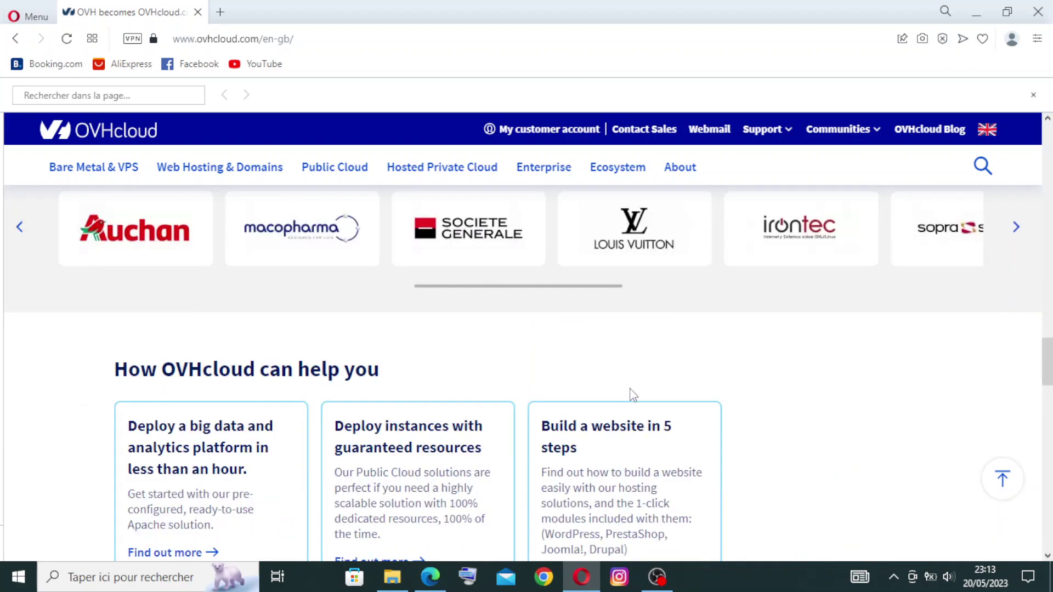
pyautogui.scroll(-3, 491, 355)
pyautogui.scroll(-3, 487, 353)
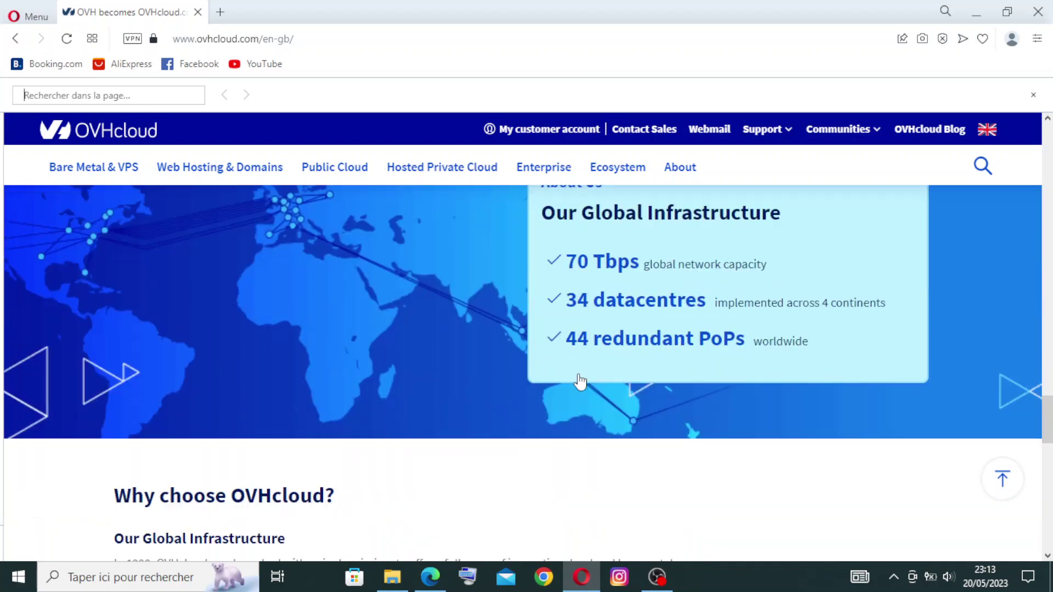
pyautogui.scroll(-1, 496, 367)
pyautogui.scroll(-3, 452, 379)
pyautogui.scroll(-3, 409, 391)
pyautogui.scroll(-4, 428, 376)
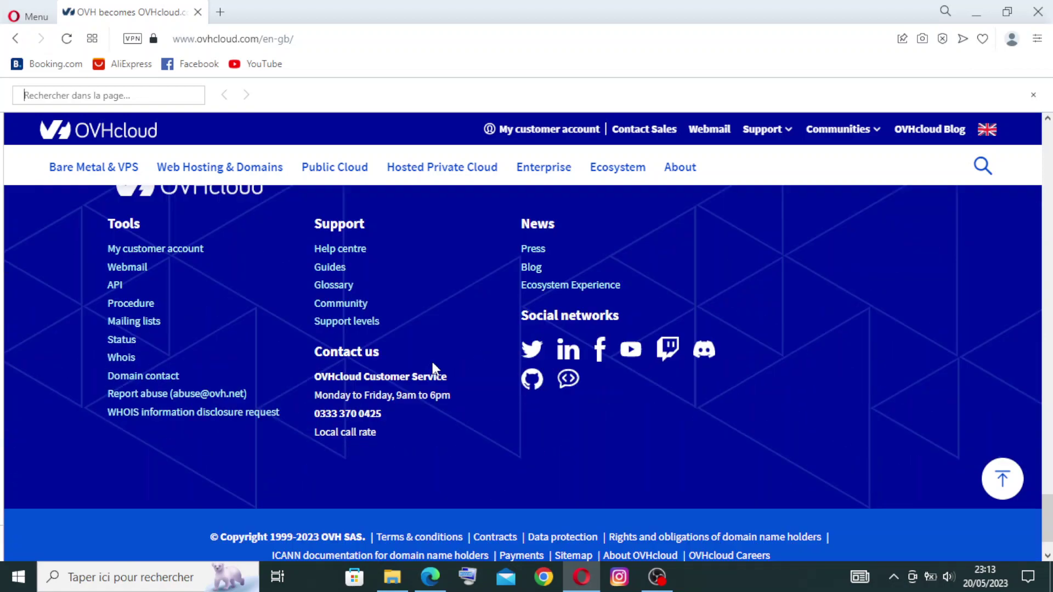
pyautogui.scroll(-1, 432, 369)
pyautogui.scroll(3, 437, 364)
pyautogui.scroll(4, 435, 354)
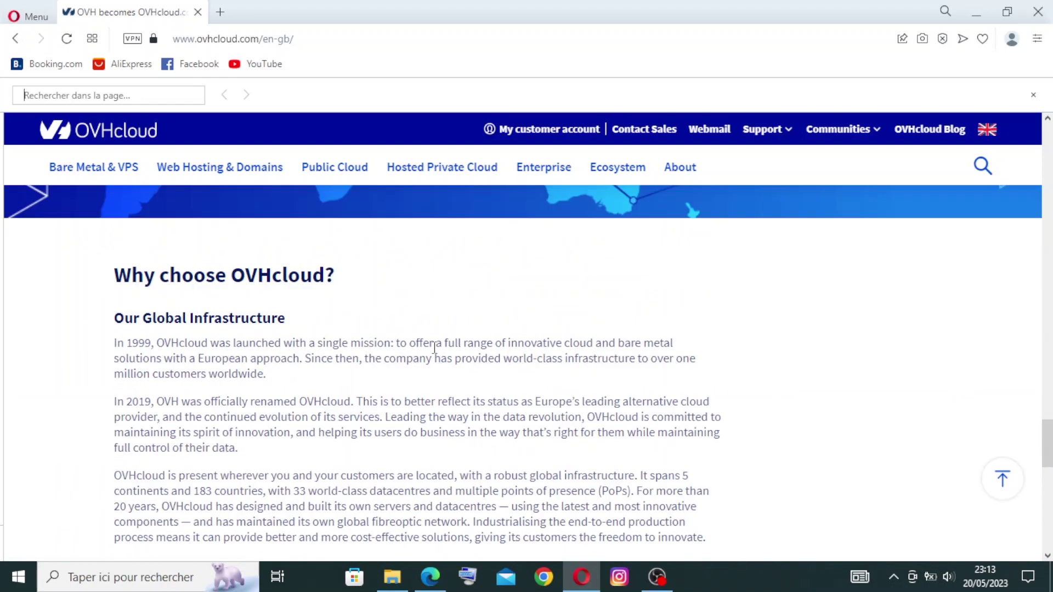
pyautogui.scroll(1, 432, 342)
pyautogui.scroll(3, 426, 351)
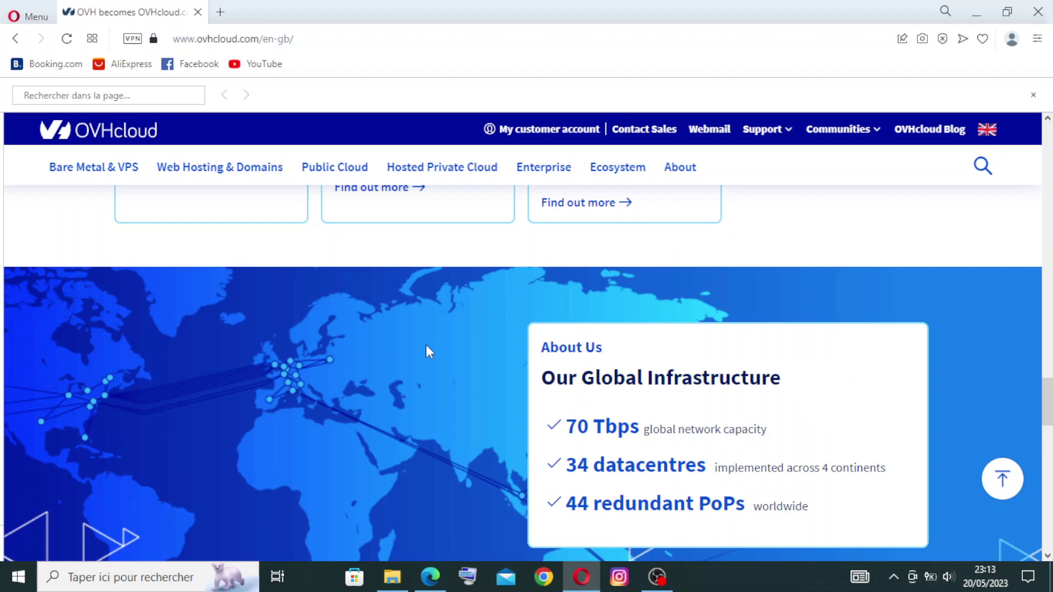
pyautogui.scroll(3, 353, 354)
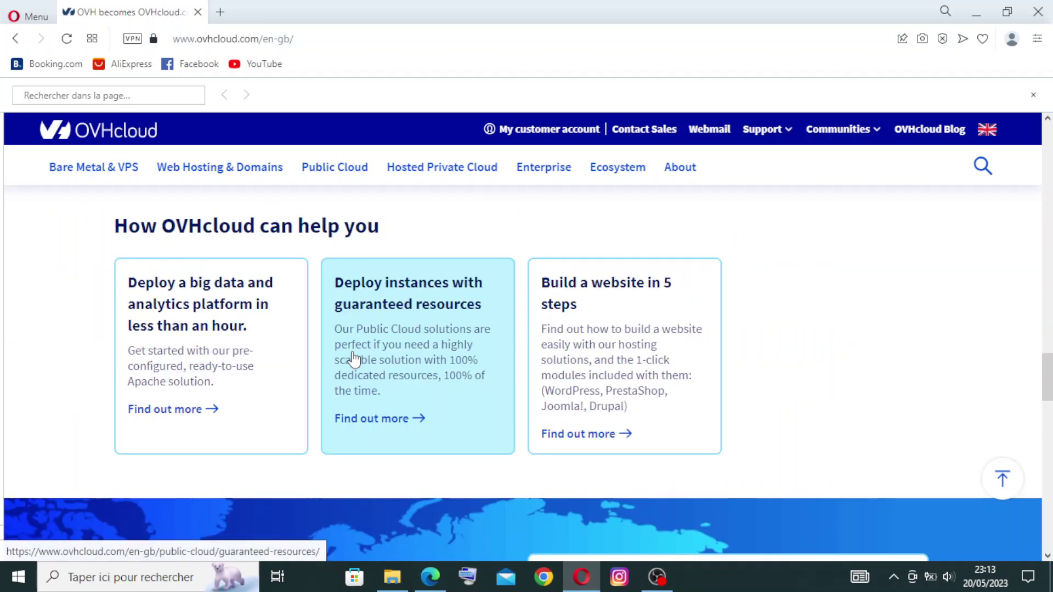